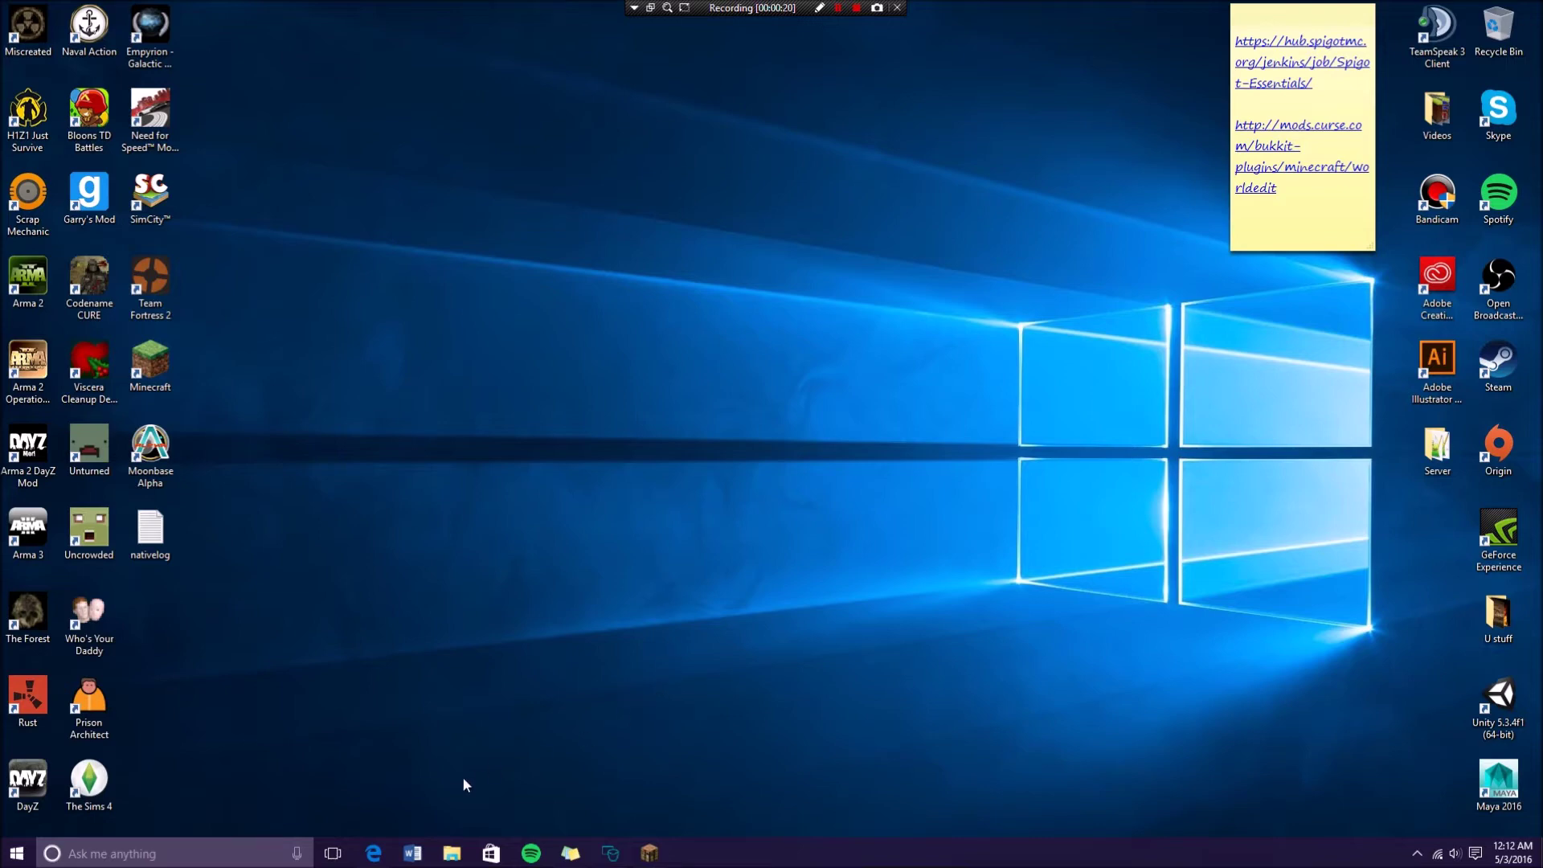
# Open the Spigot-Essentials project page in the Edge browser and the plugins folder of the desktop Server folder beside it
pyautogui.moveTo(378, 848)
pyautogui.click(373, 850)
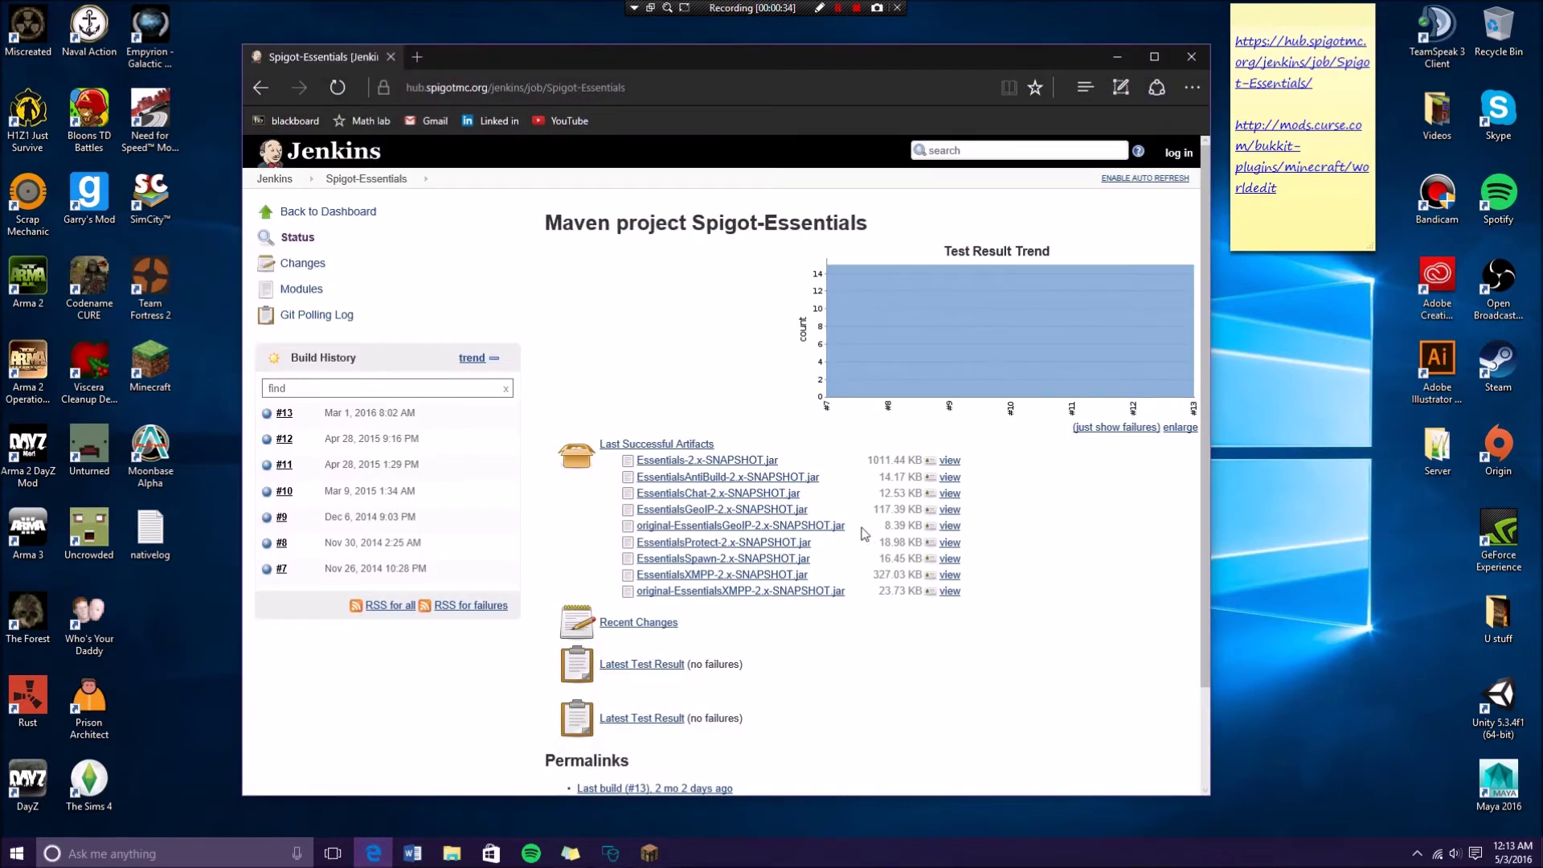
pyautogui.doubleClick(1436, 450)
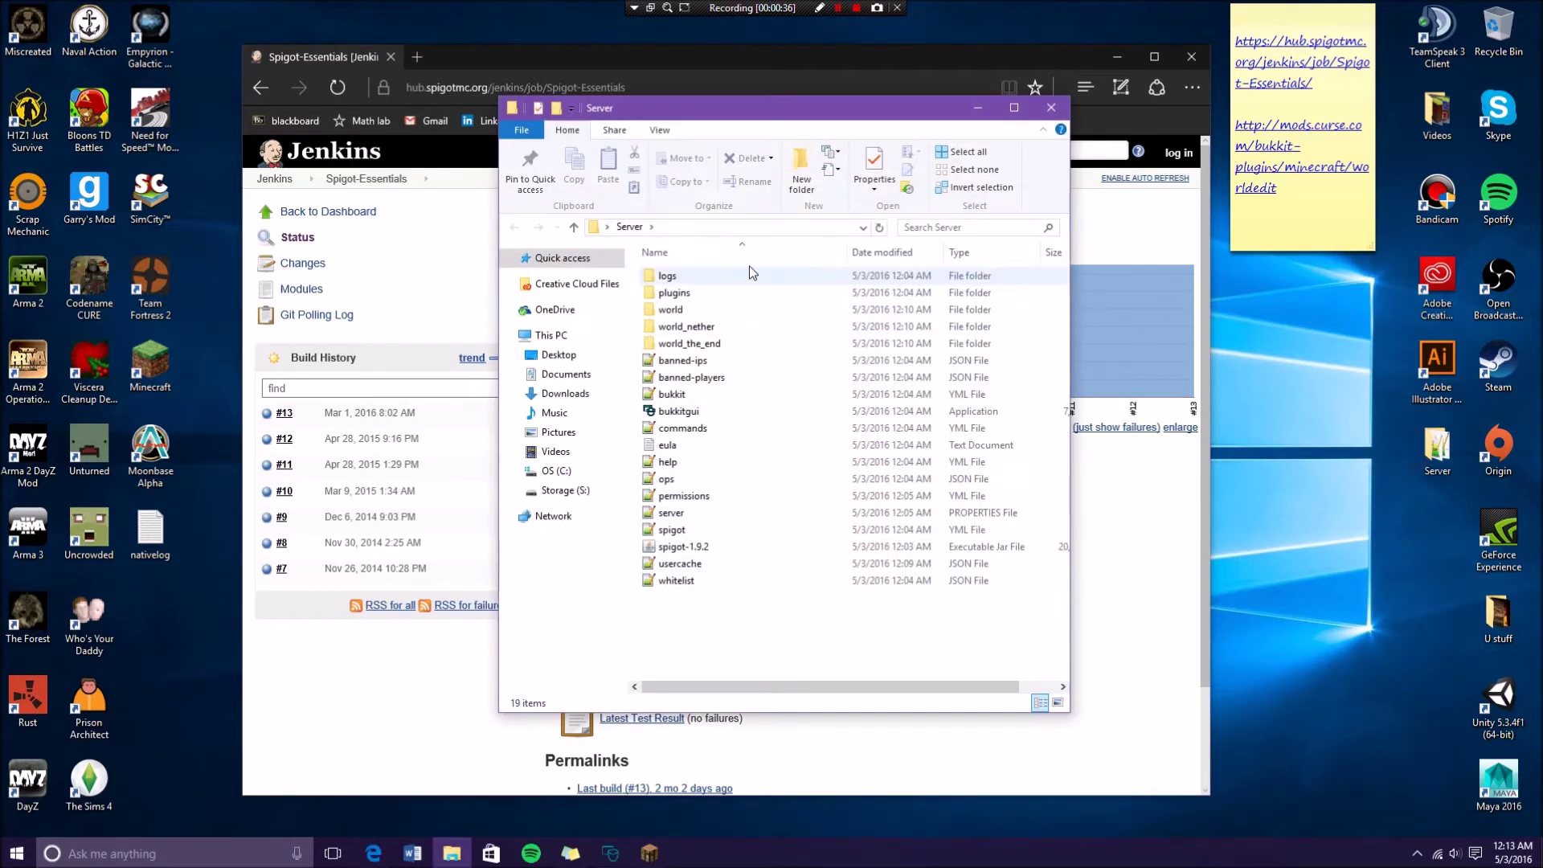
pyautogui.moveTo(798, 121); pyautogui.dragTo(1235, 137)
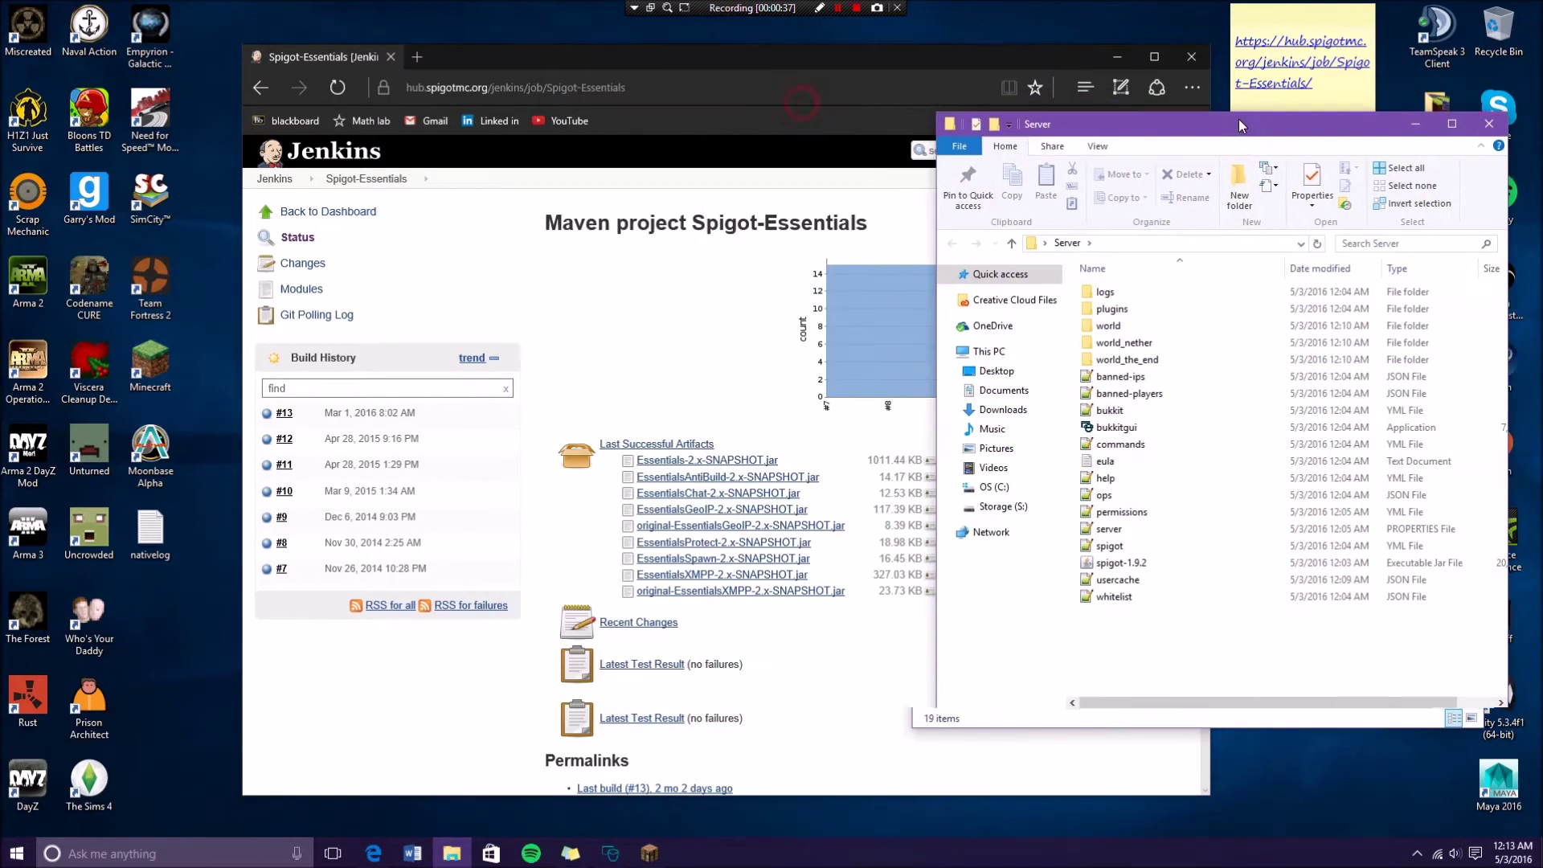
pyautogui.doubleClick(1129, 310)
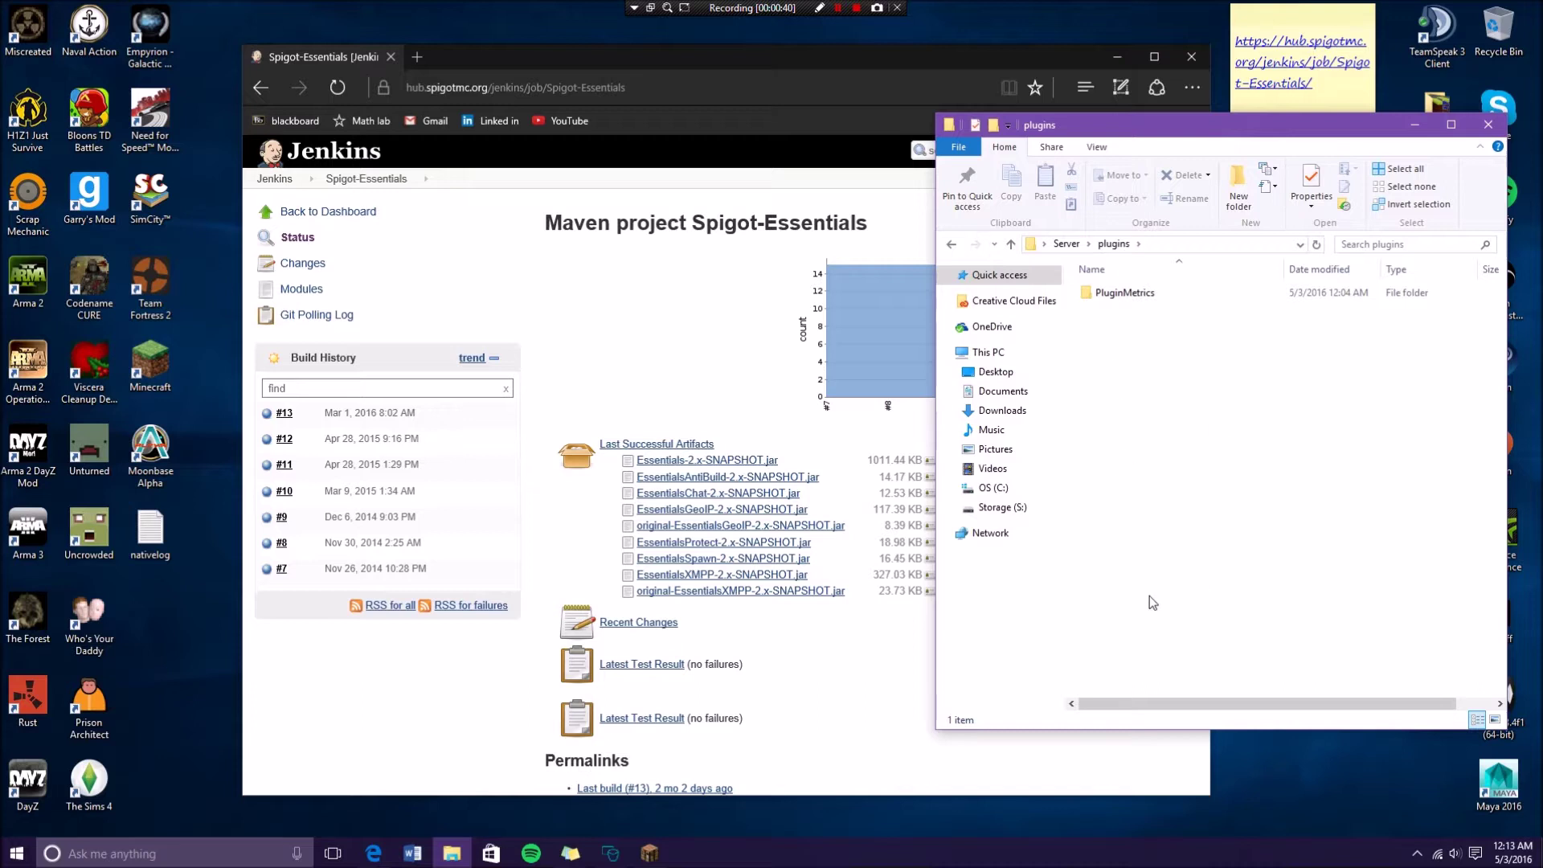
pyautogui.moveTo(1229, 546); pyautogui.dragTo(1191, 467)
pyautogui.moveTo(1149, 356); pyautogui.dragTo(1198, 404)
# Download the Essentials, EssentialsAntiBuild, EssentialsChat, EssentialsProtect and EssentialsSpawn 2.x-SNAPSHOT jar files
pyautogui.click(687, 382)
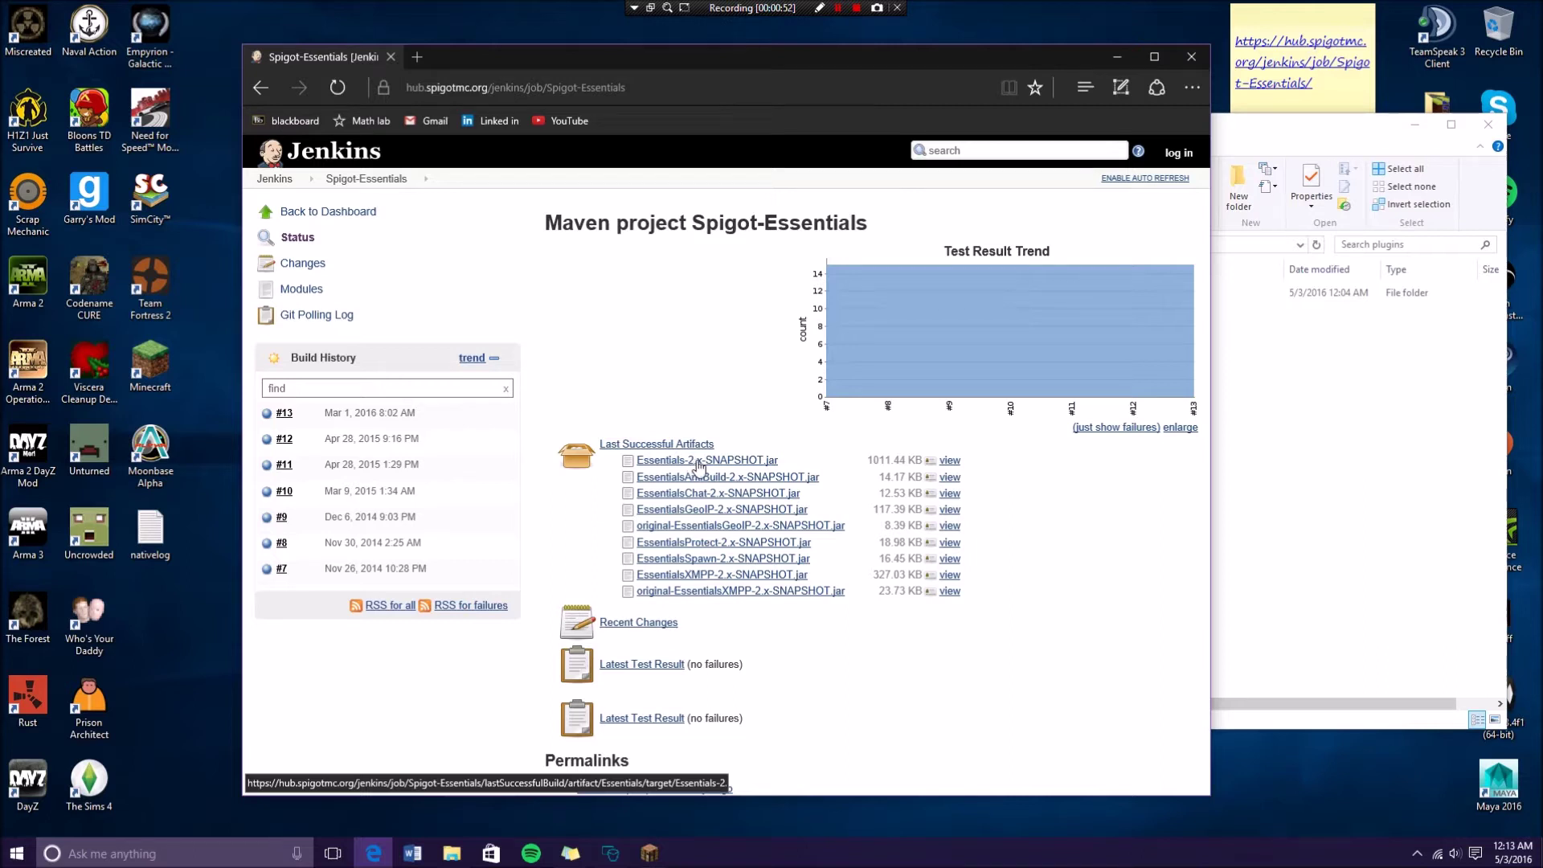
pyautogui.click(697, 463)
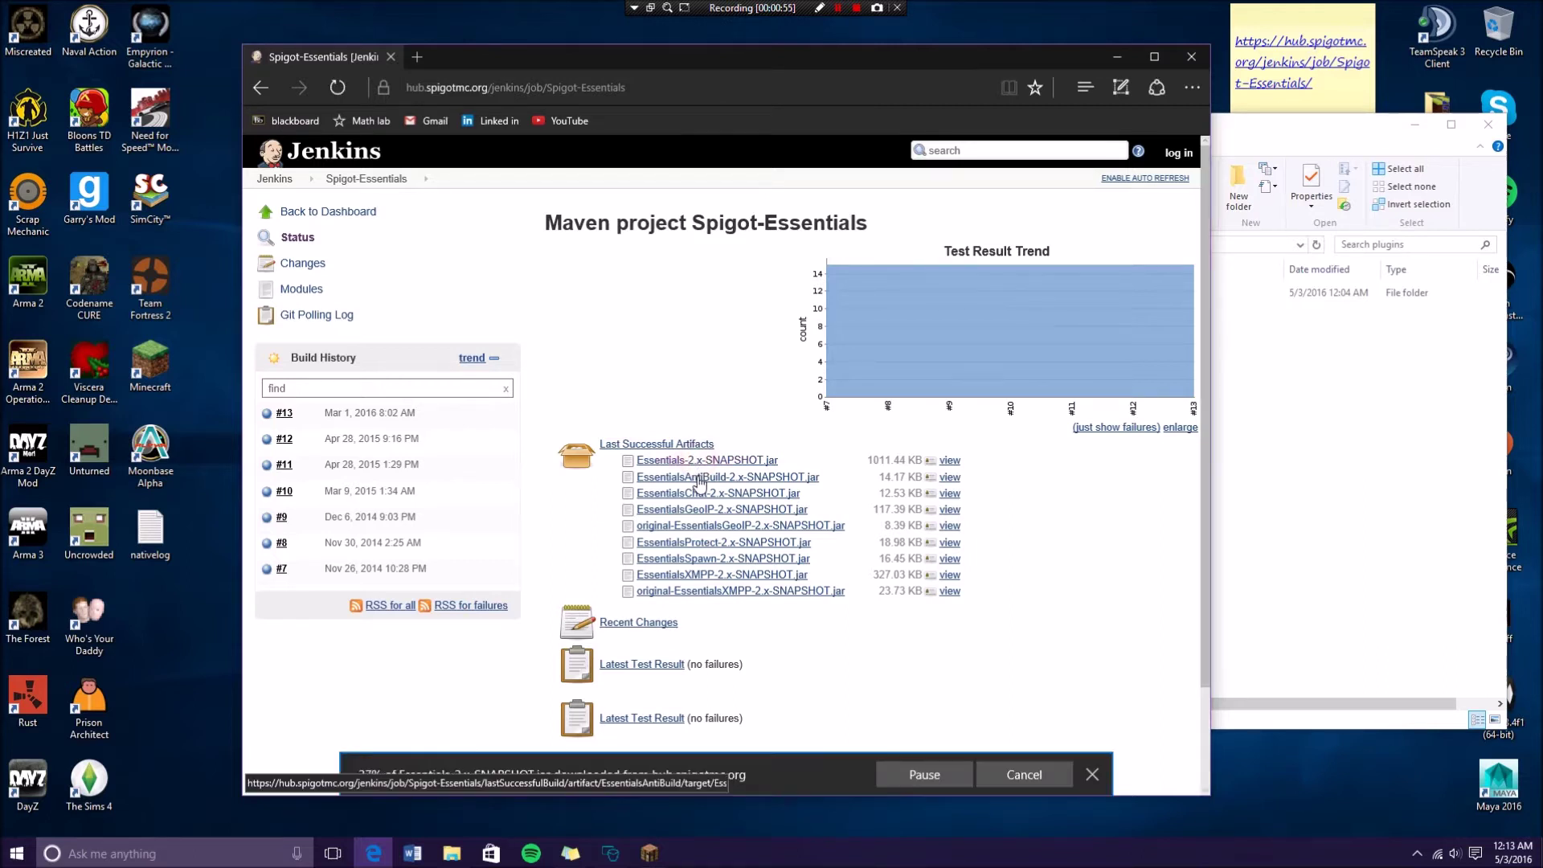
pyautogui.click(695, 477)
pyautogui.click(699, 496)
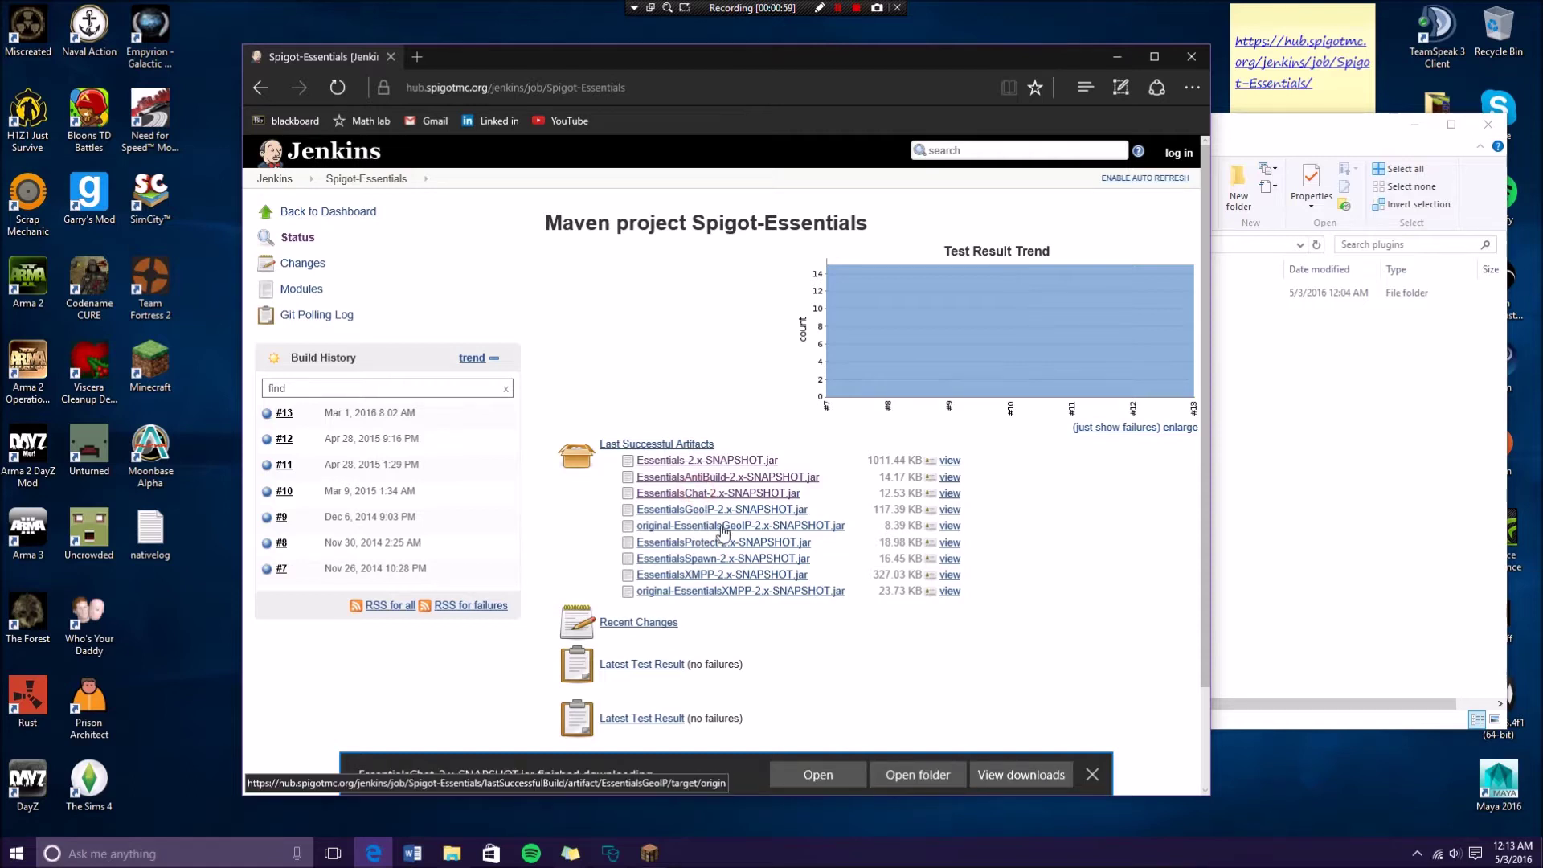
pyautogui.click(707, 543)
pyautogui.click(714, 559)
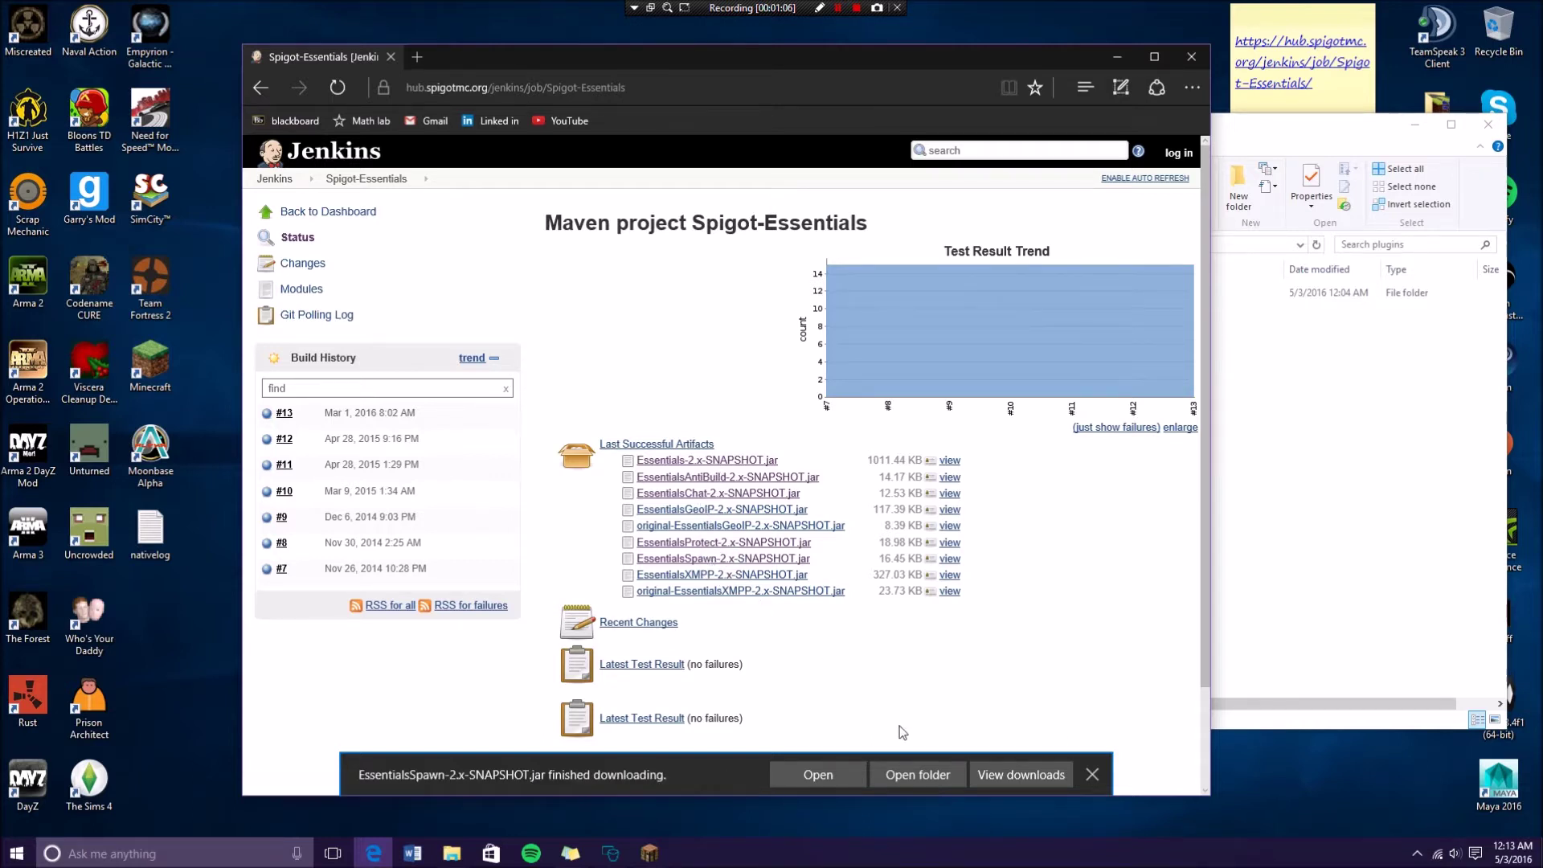
# Move the five downloaded Essentials jar files from the Downloads folder into the server's plugins folder
pyautogui.click(917, 774)
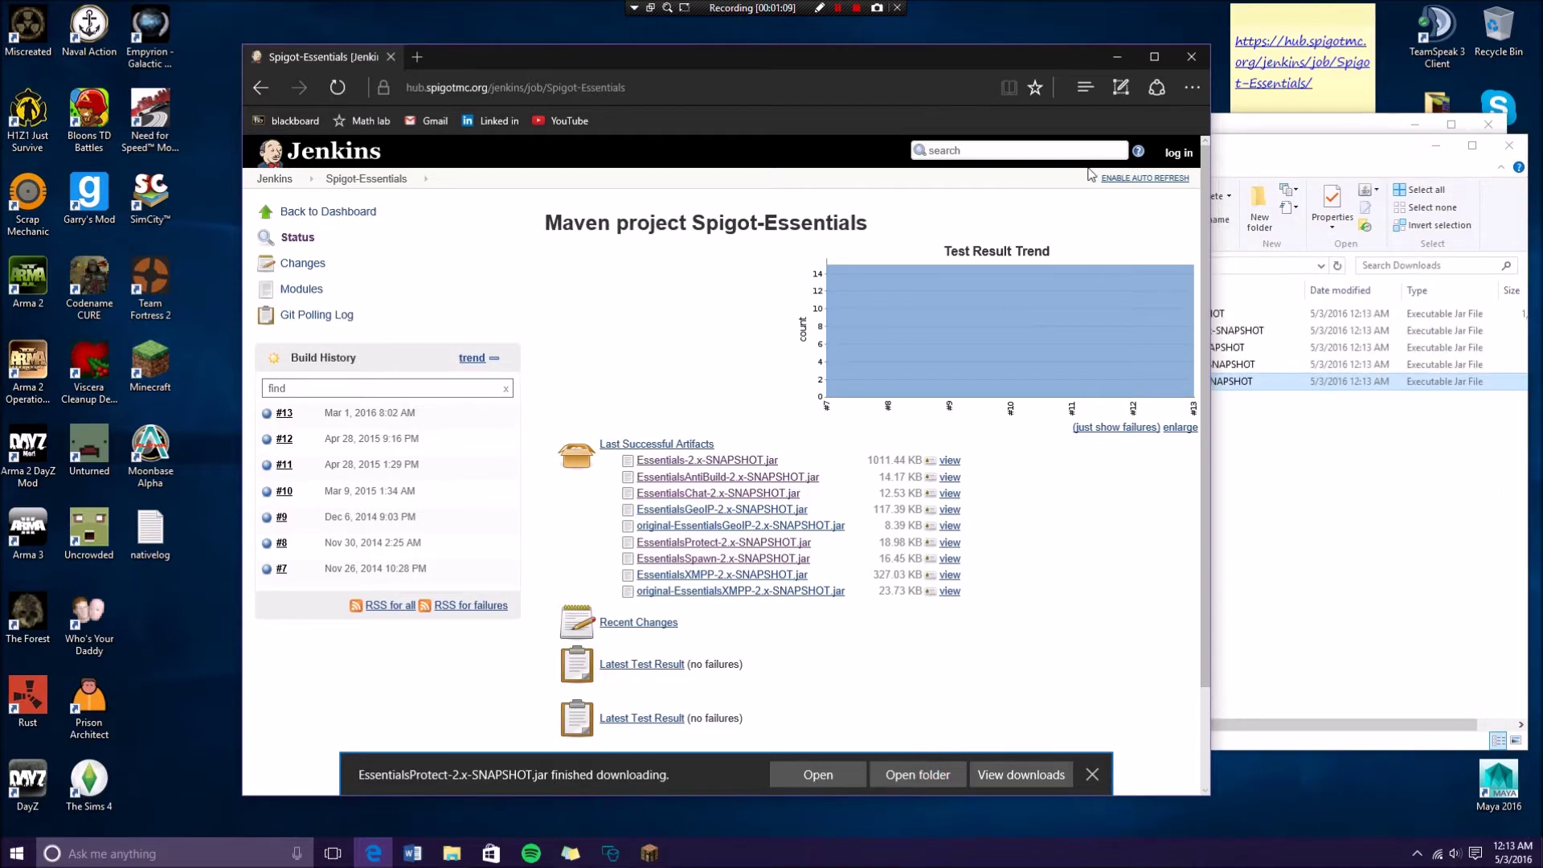
pyautogui.moveTo(873, 214); pyautogui.dragTo(814, 208)
pyautogui.moveTo(809, 490); pyautogui.dragTo(1358, 462)
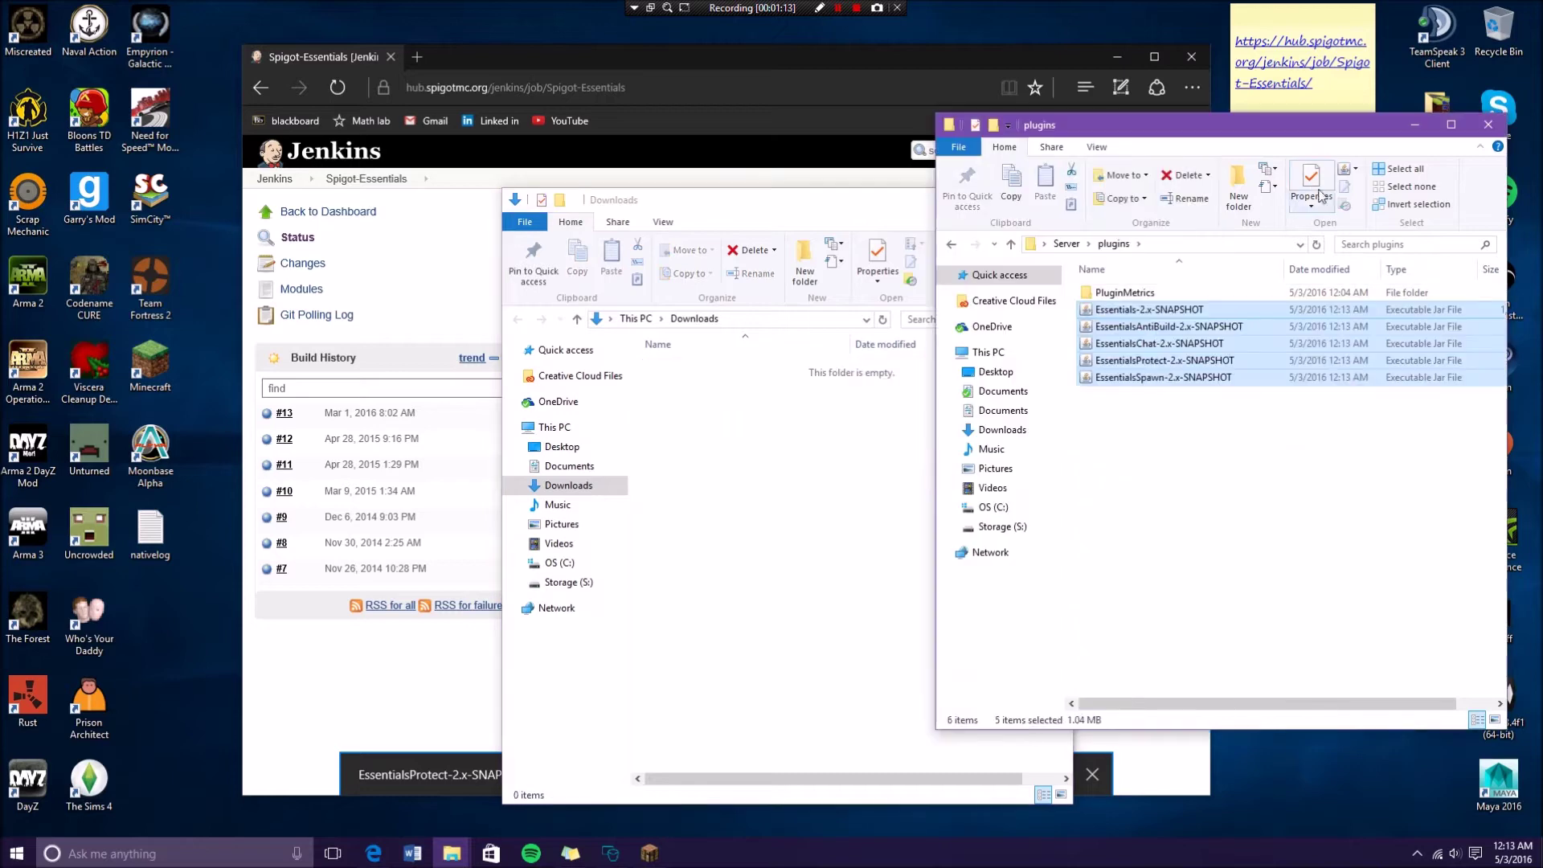
# Clear the Downloads and browser windows off the desktop and return from the plugins folder to the Server folder
pyautogui.moveTo(1269, 137); pyautogui.dragTo(962, 215)
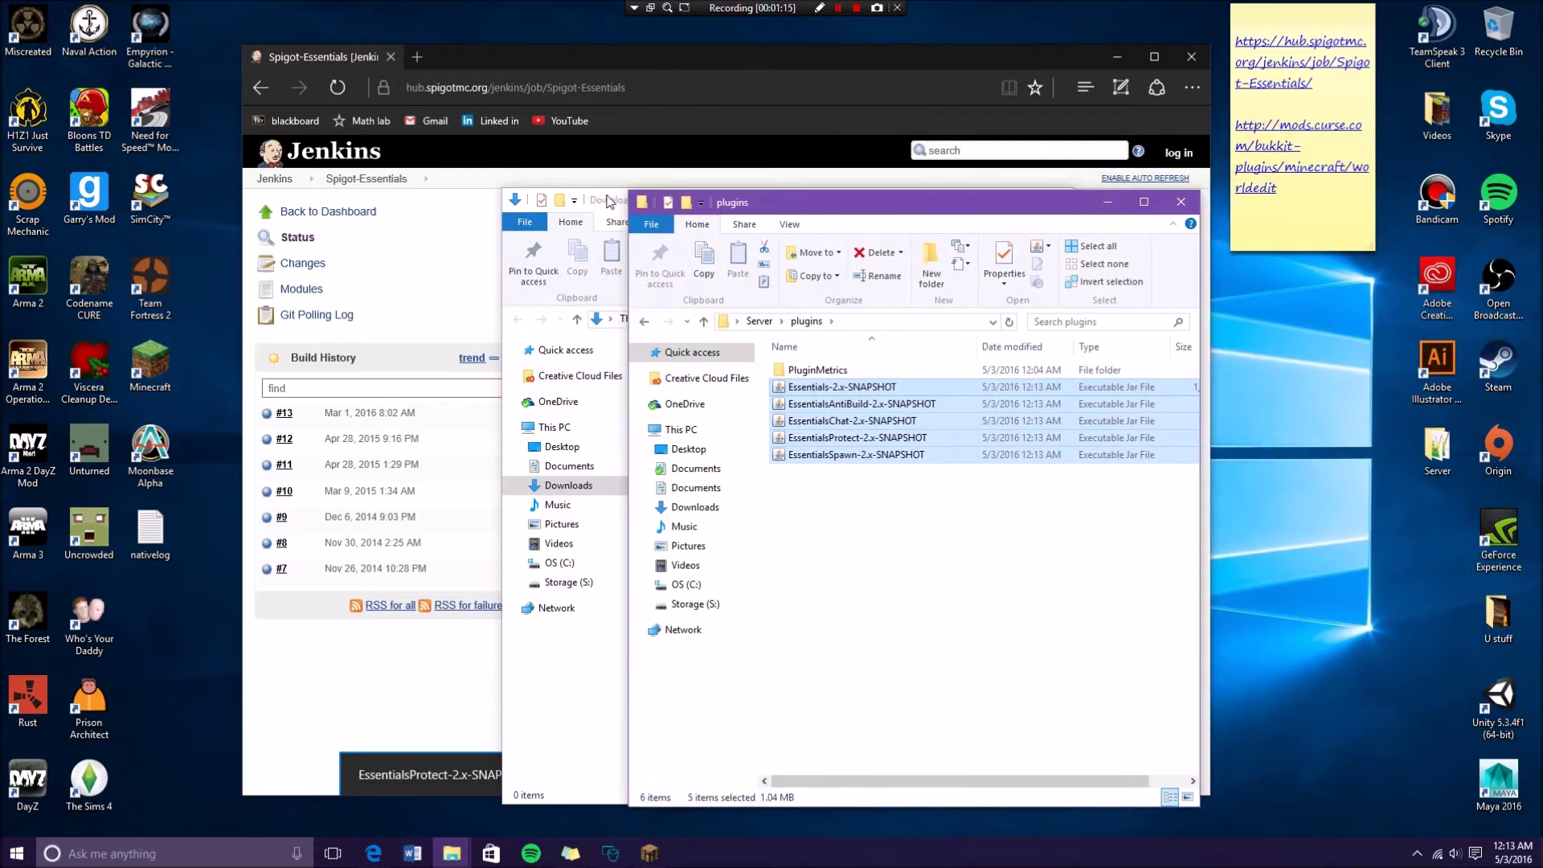
pyautogui.click(608, 201)
pyautogui.click(1054, 201)
pyautogui.click(1117, 56)
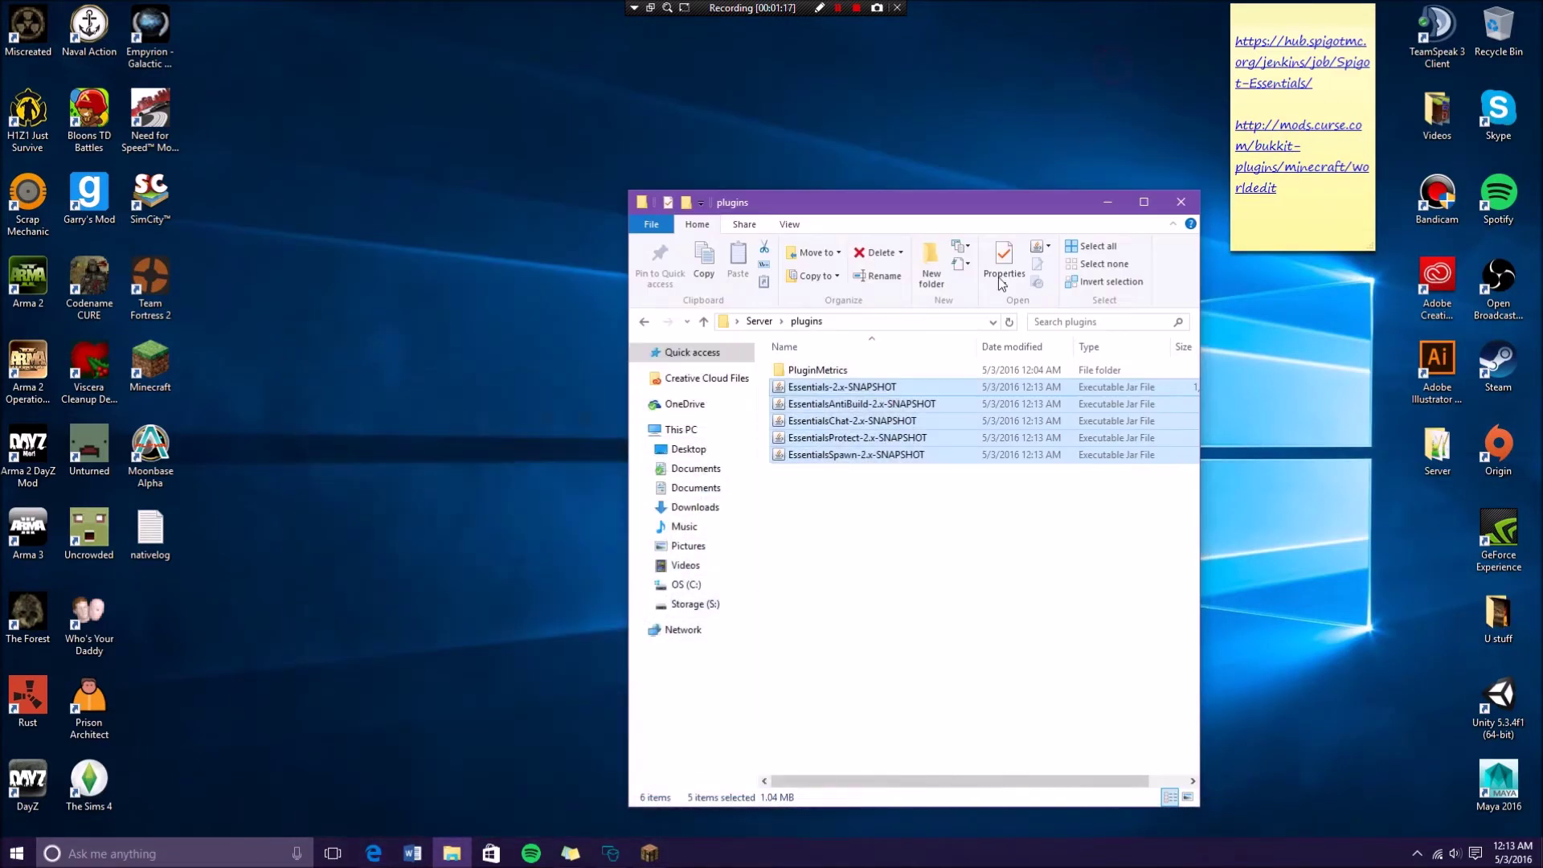
pyautogui.moveTo(993, 211); pyautogui.dragTo(730, 95)
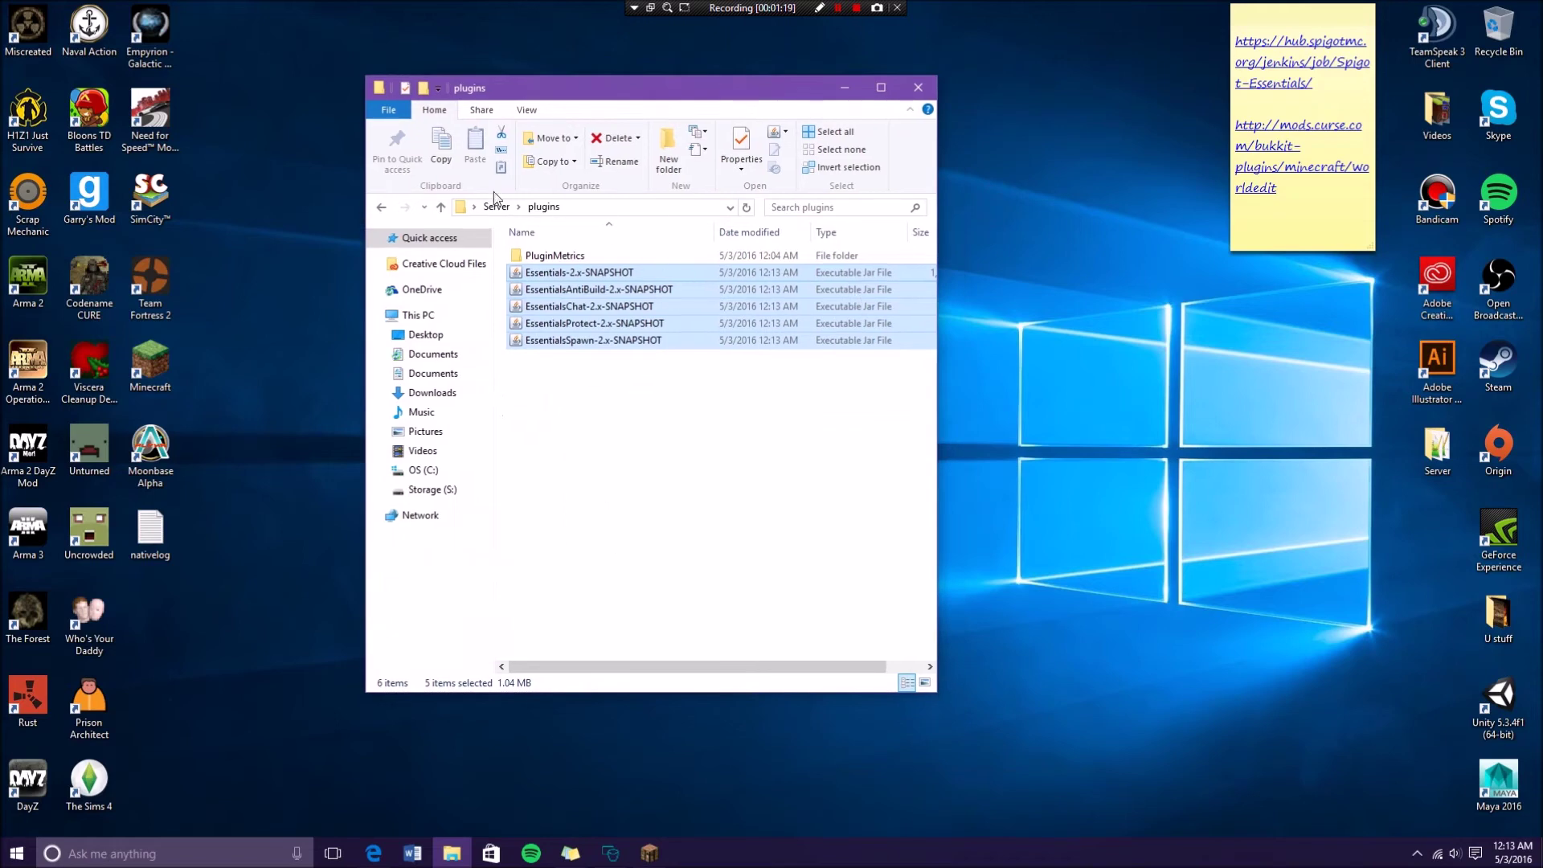
pyautogui.click(383, 208)
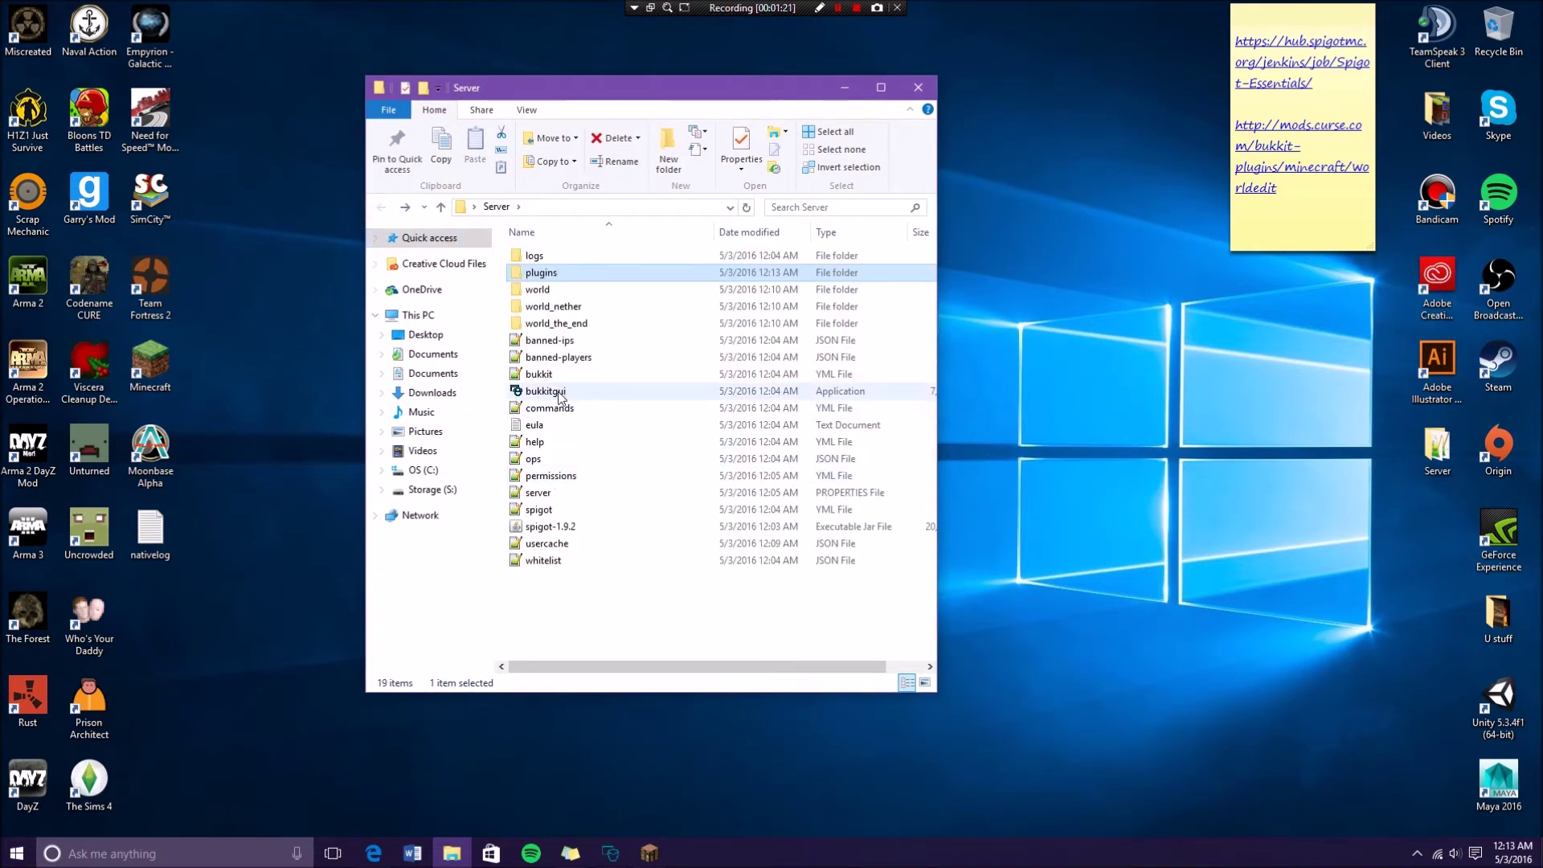
# Switch to bukkitgui, then stop the running server and start it again to load the new plugins
pyautogui.click(604, 856)
pyautogui.click(456, 539)
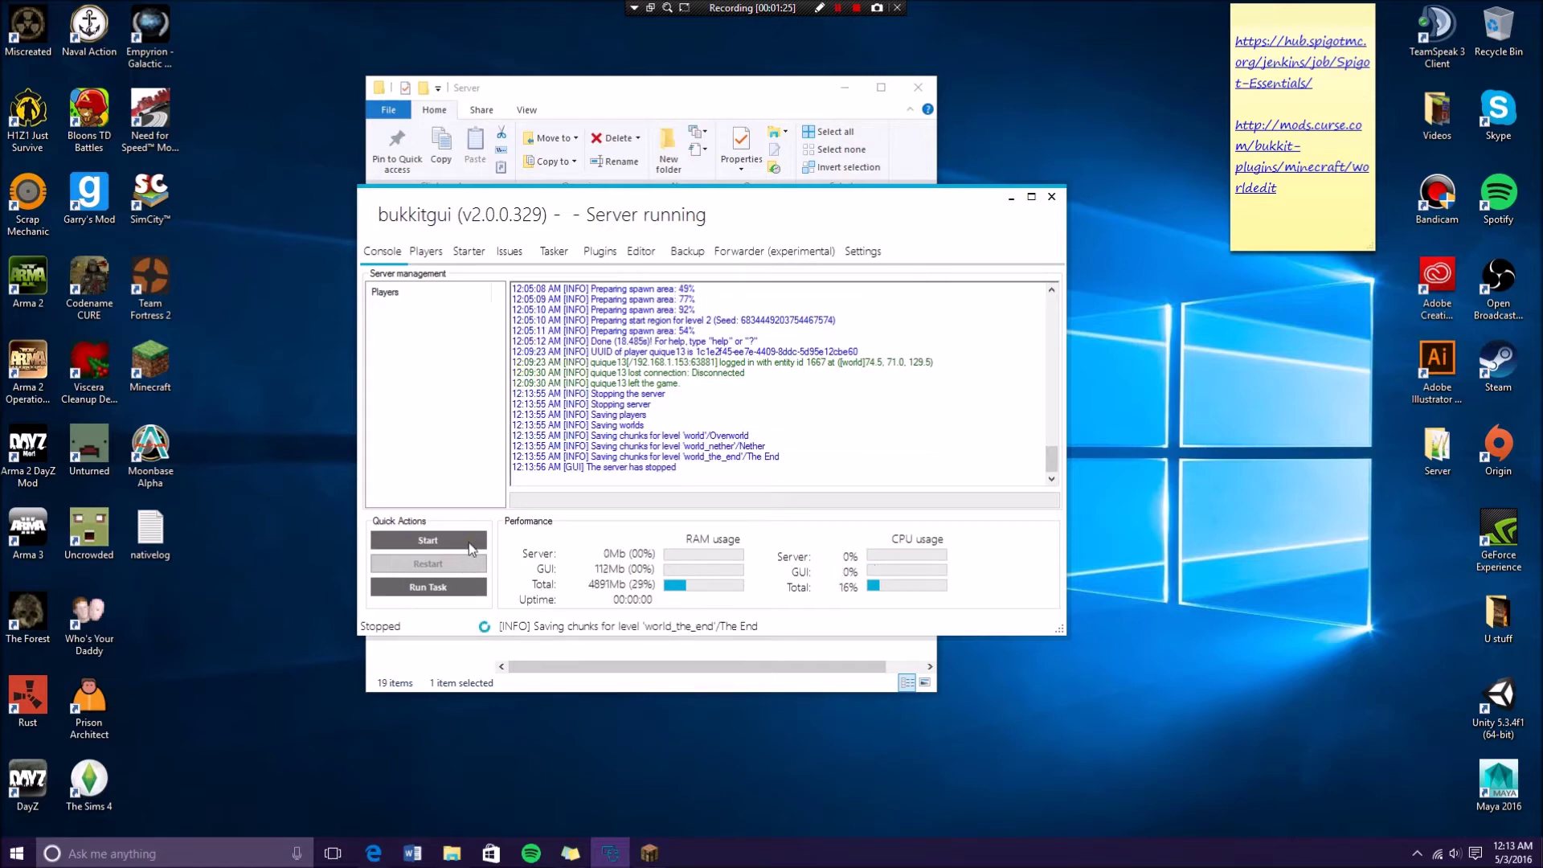
pyautogui.click(469, 543)
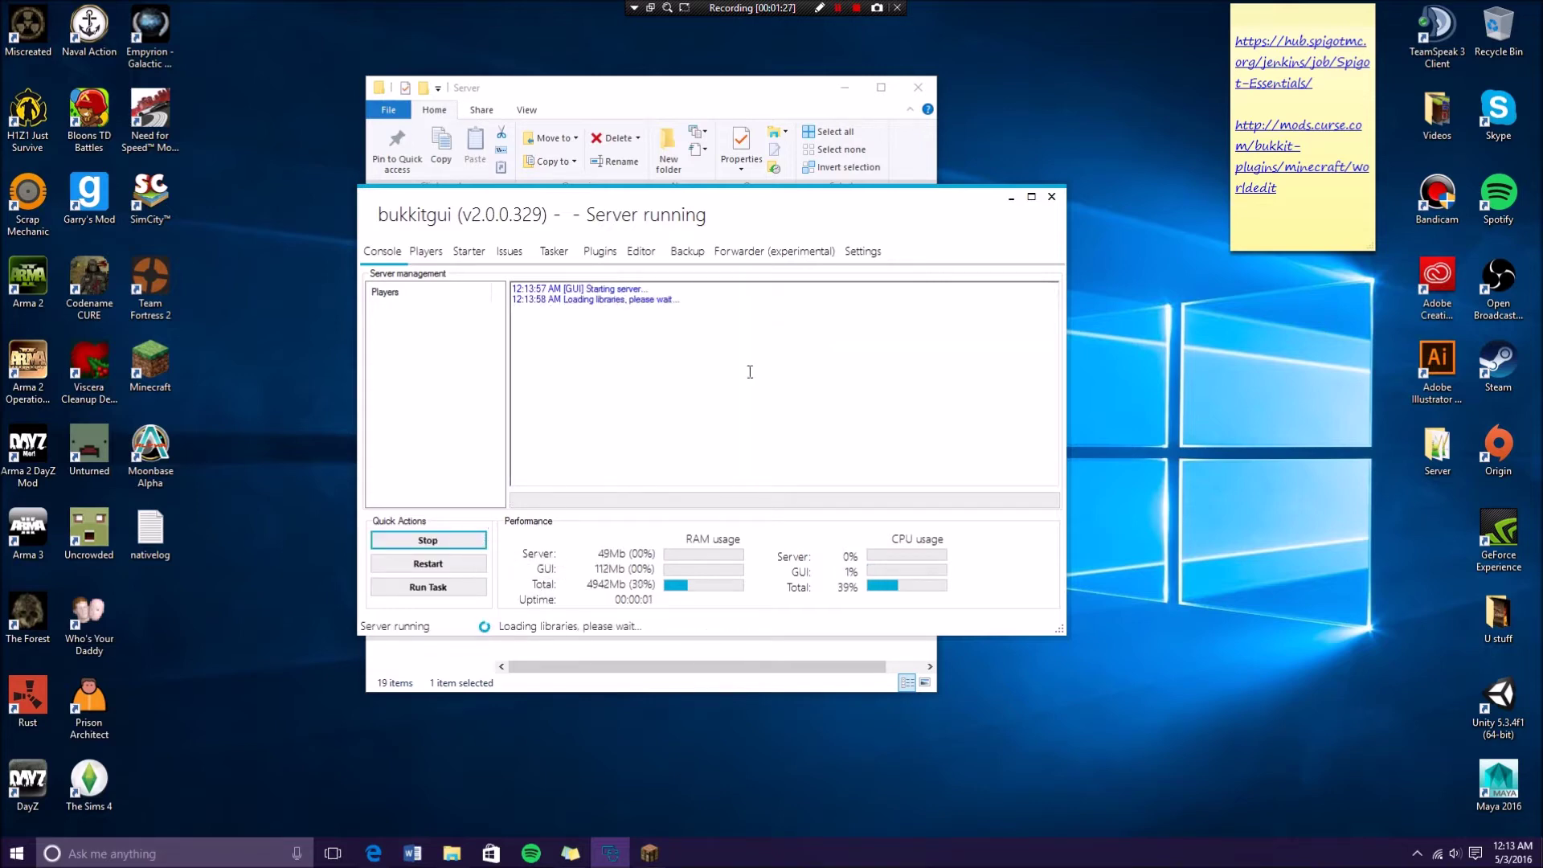
pyautogui.moveTo(847, 206); pyautogui.dragTo(934, 176)
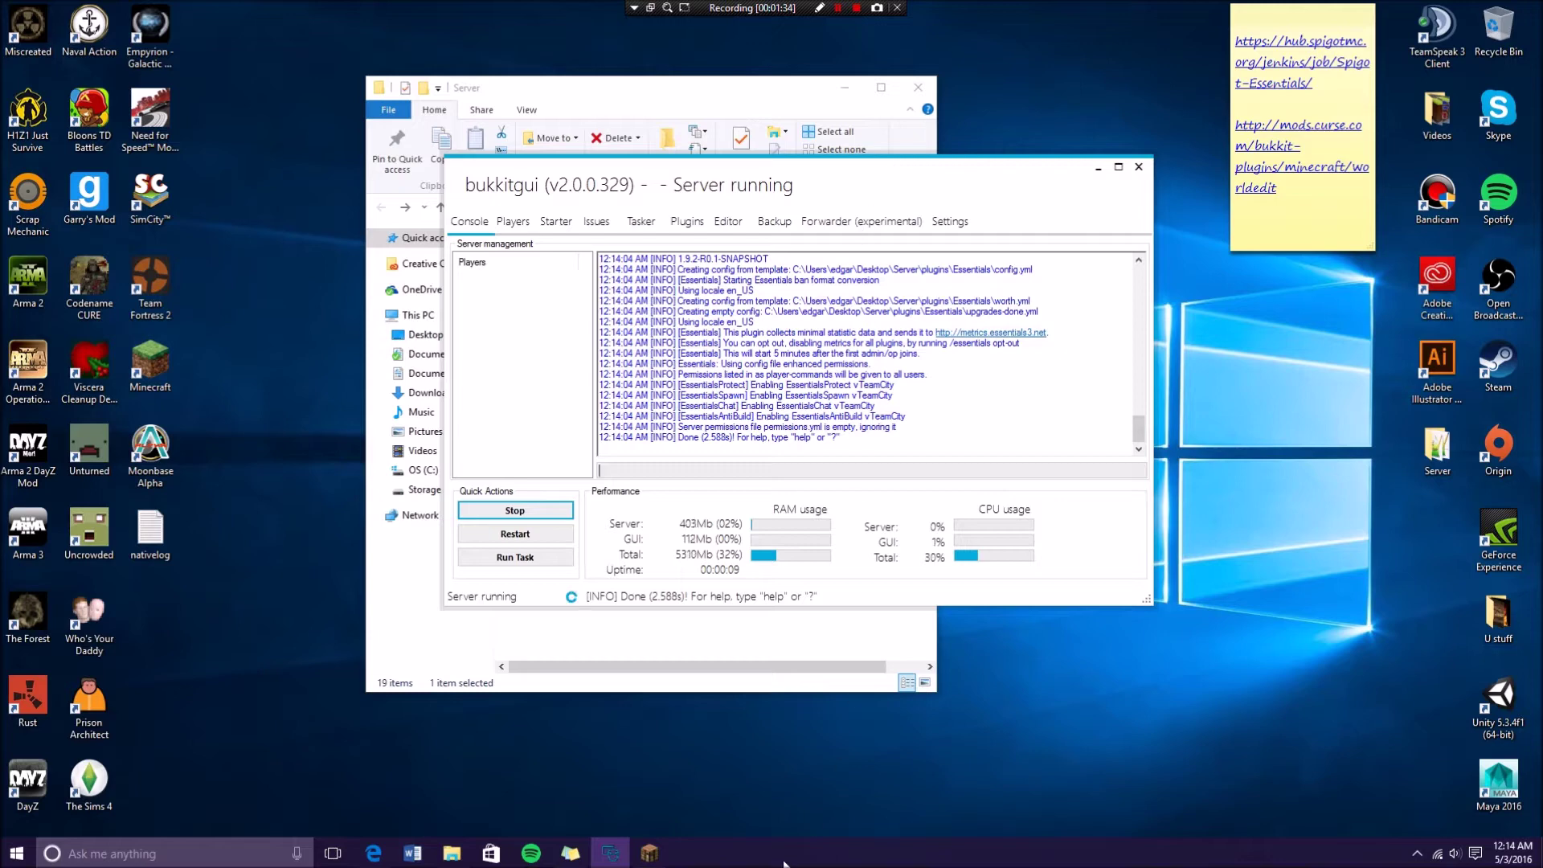
# Switch to Minecraft, refresh the multiplayer list and join the server named Minecraft Server
pyautogui.hotkey('alt', 'Tab')
pyautogui.click(563, 476)
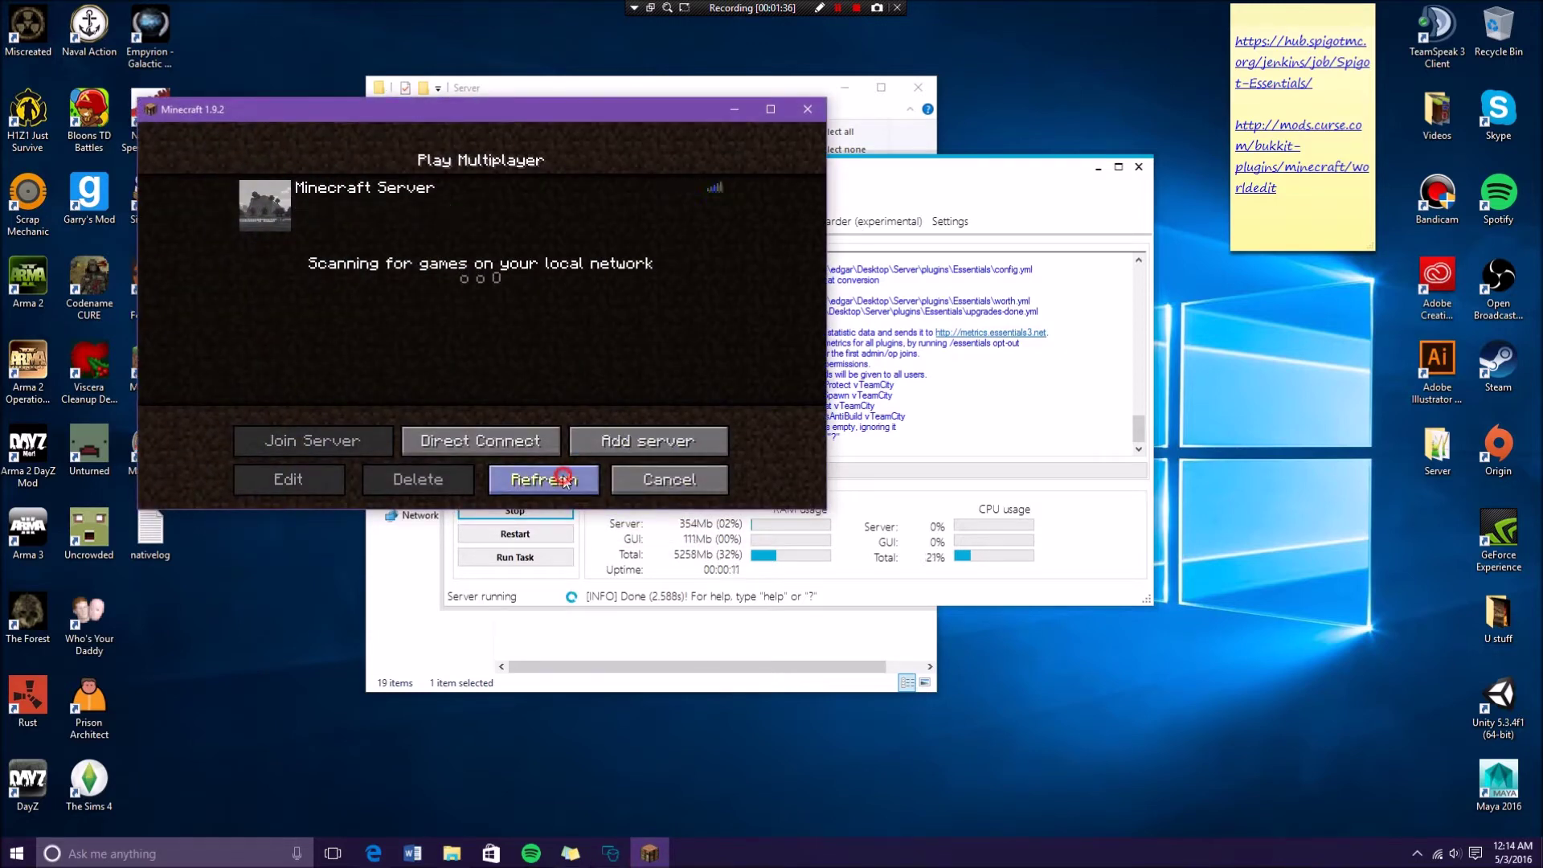
pyautogui.doubleClick(552, 210)
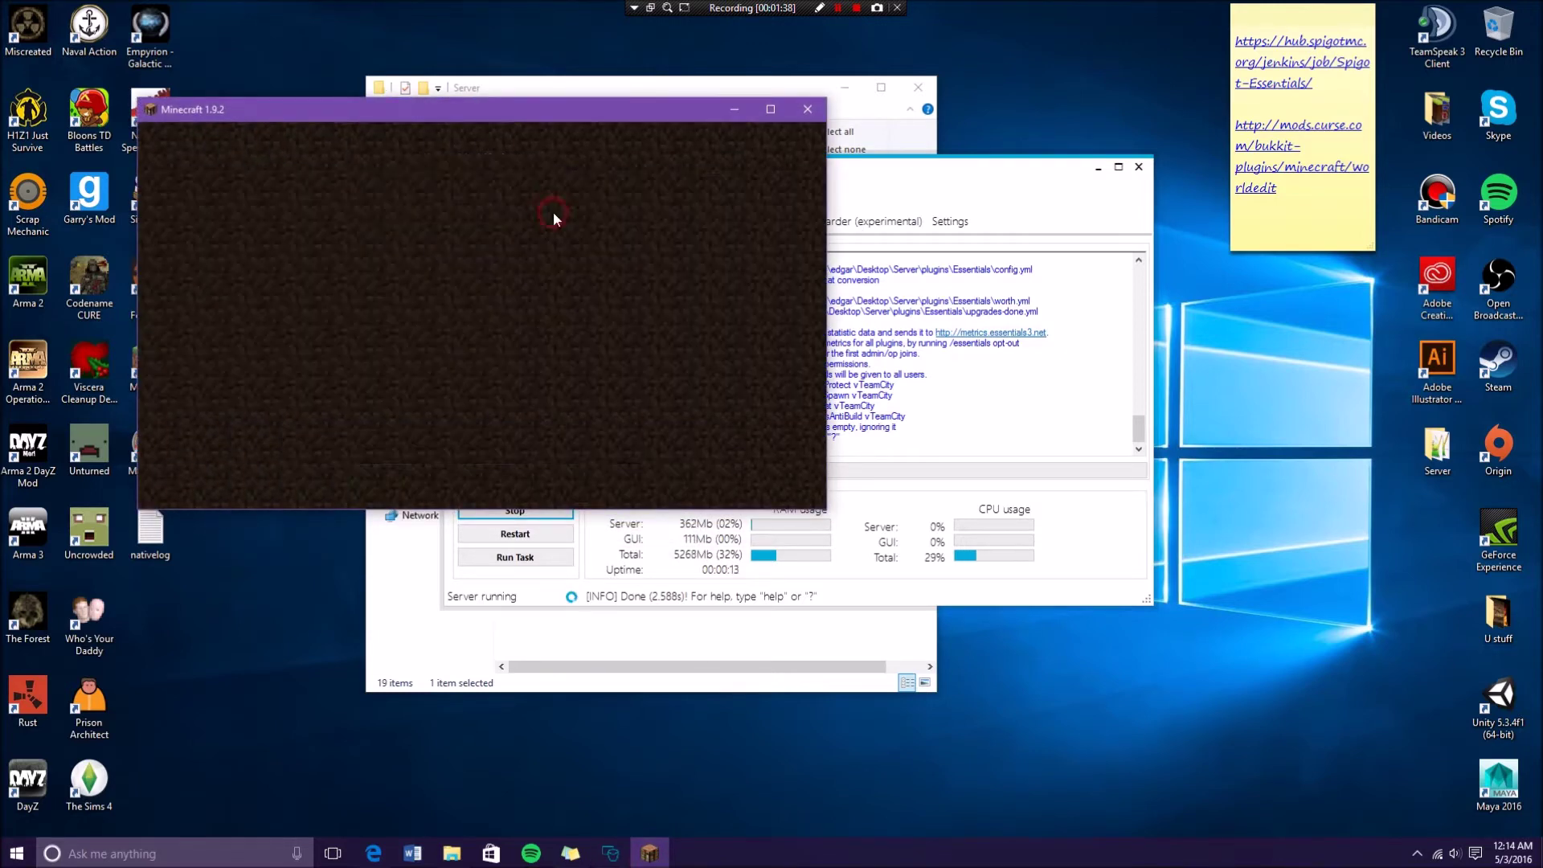
pyautogui.moveTo(590, 111); pyautogui.dragTo(868, 166)
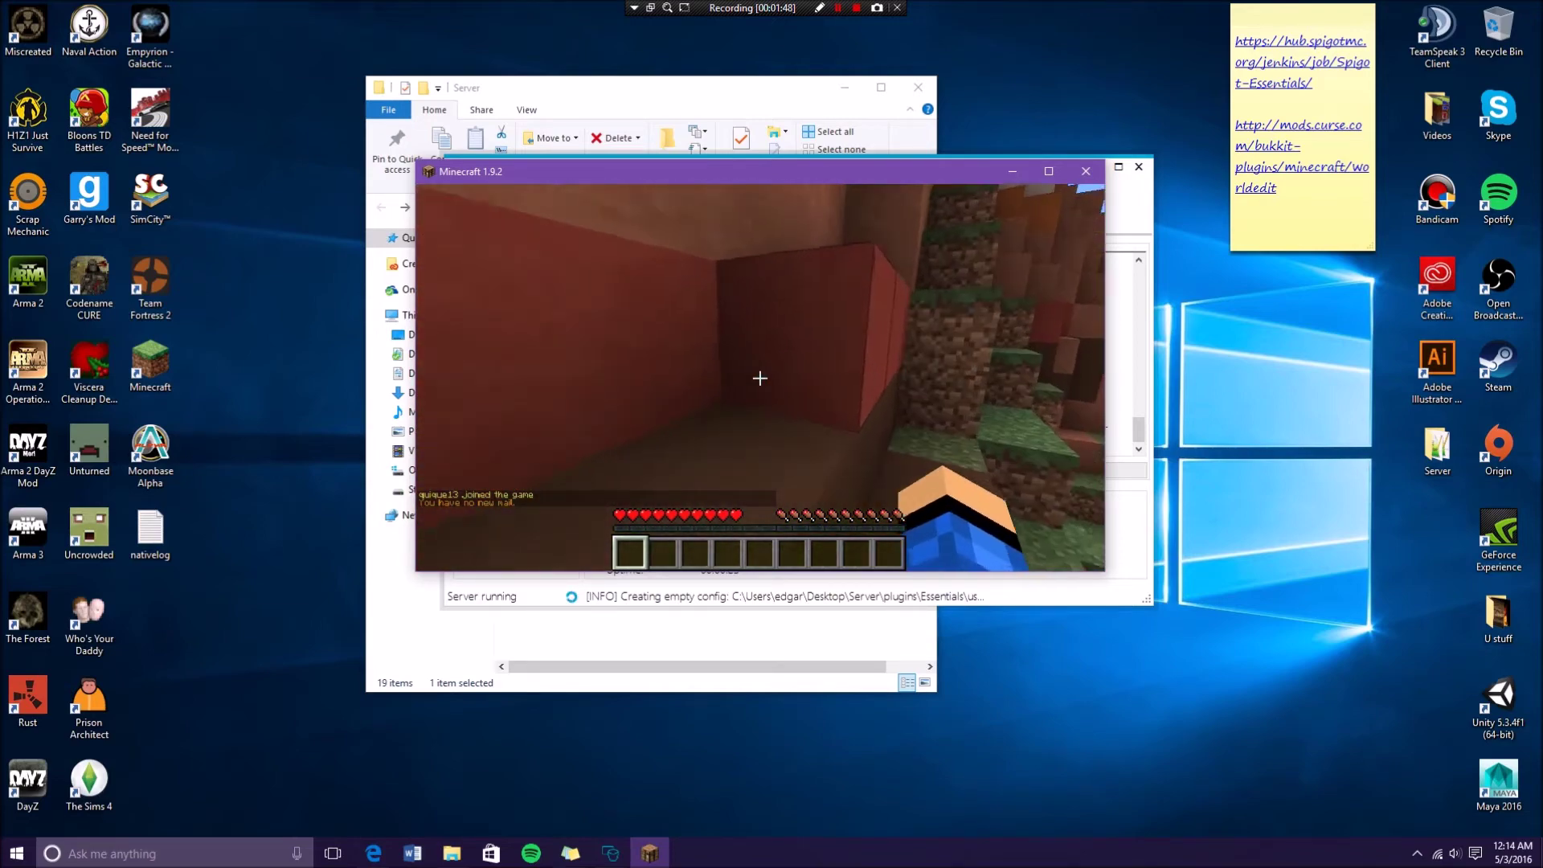
pyautogui.press('Escape')
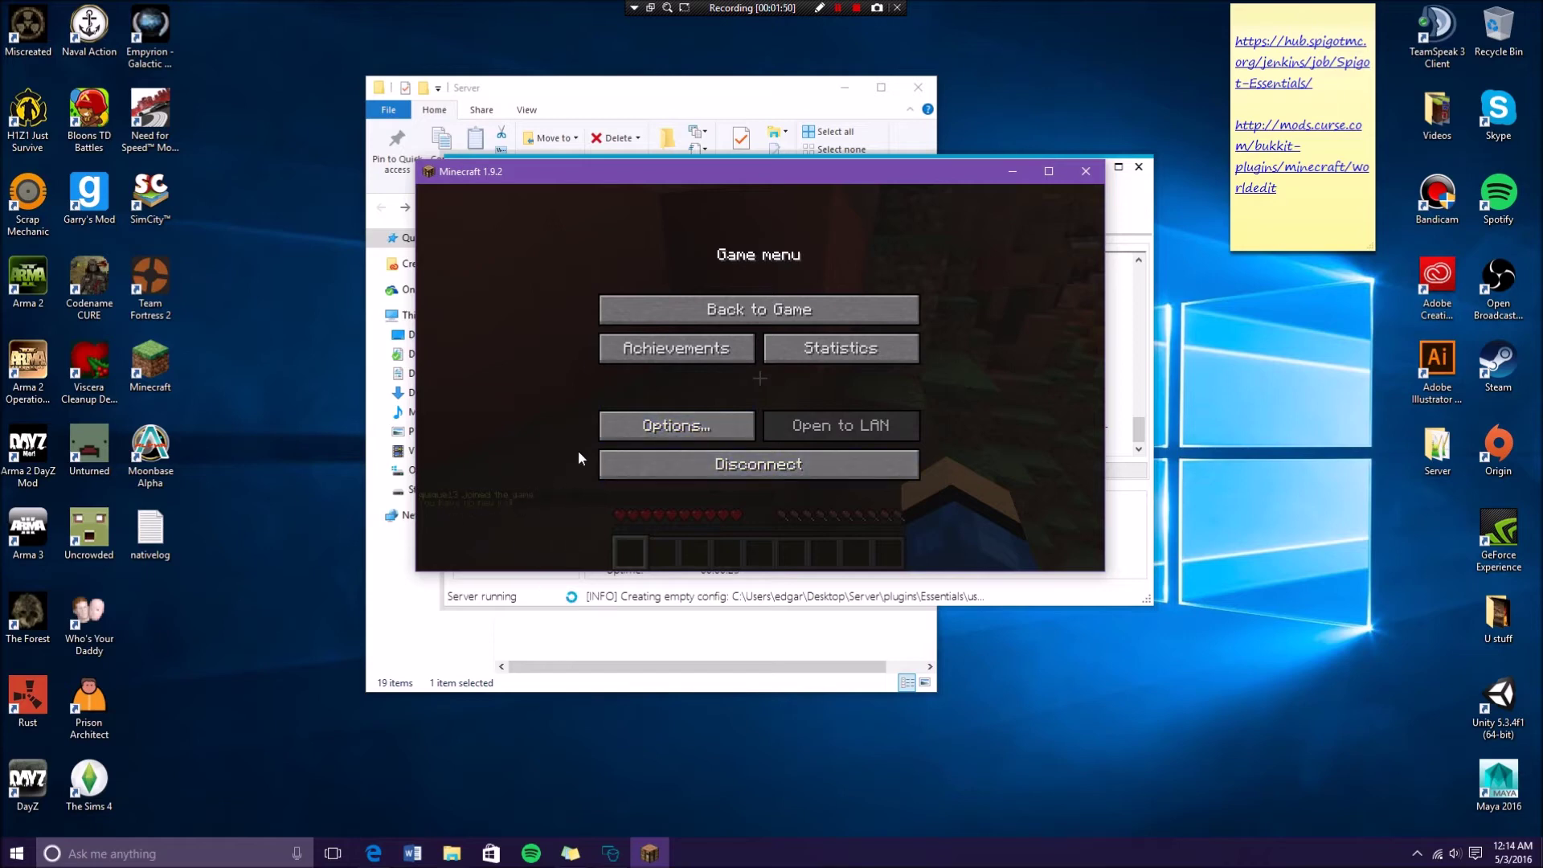
pyautogui.click(672, 308)
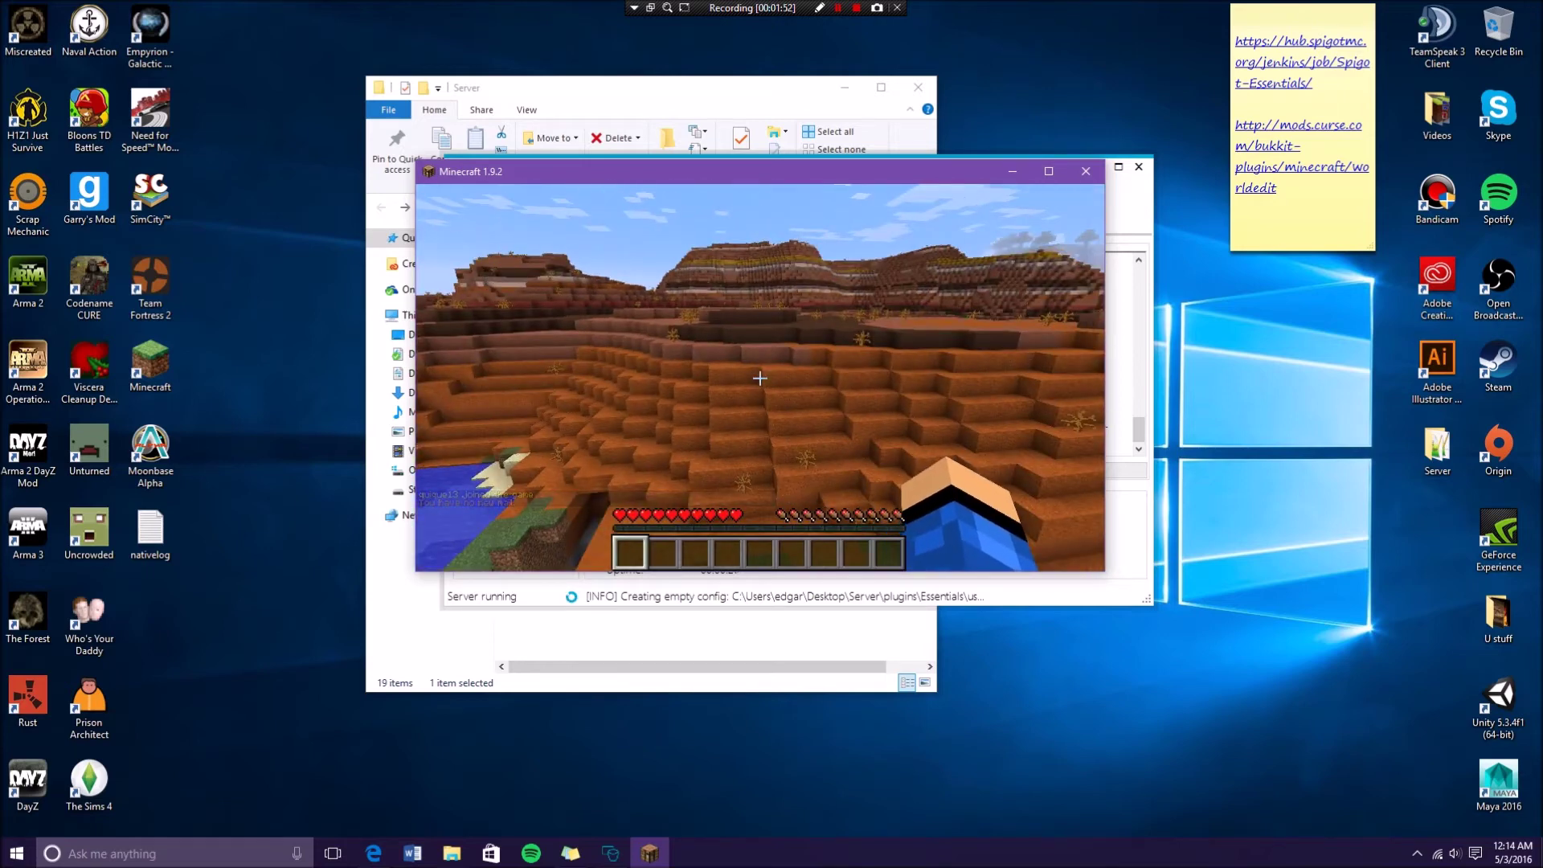
# Give the connected player operator rights with the /op command in the bukkitgui console, and resume the Minecraft game
pyautogui.press('Escape')
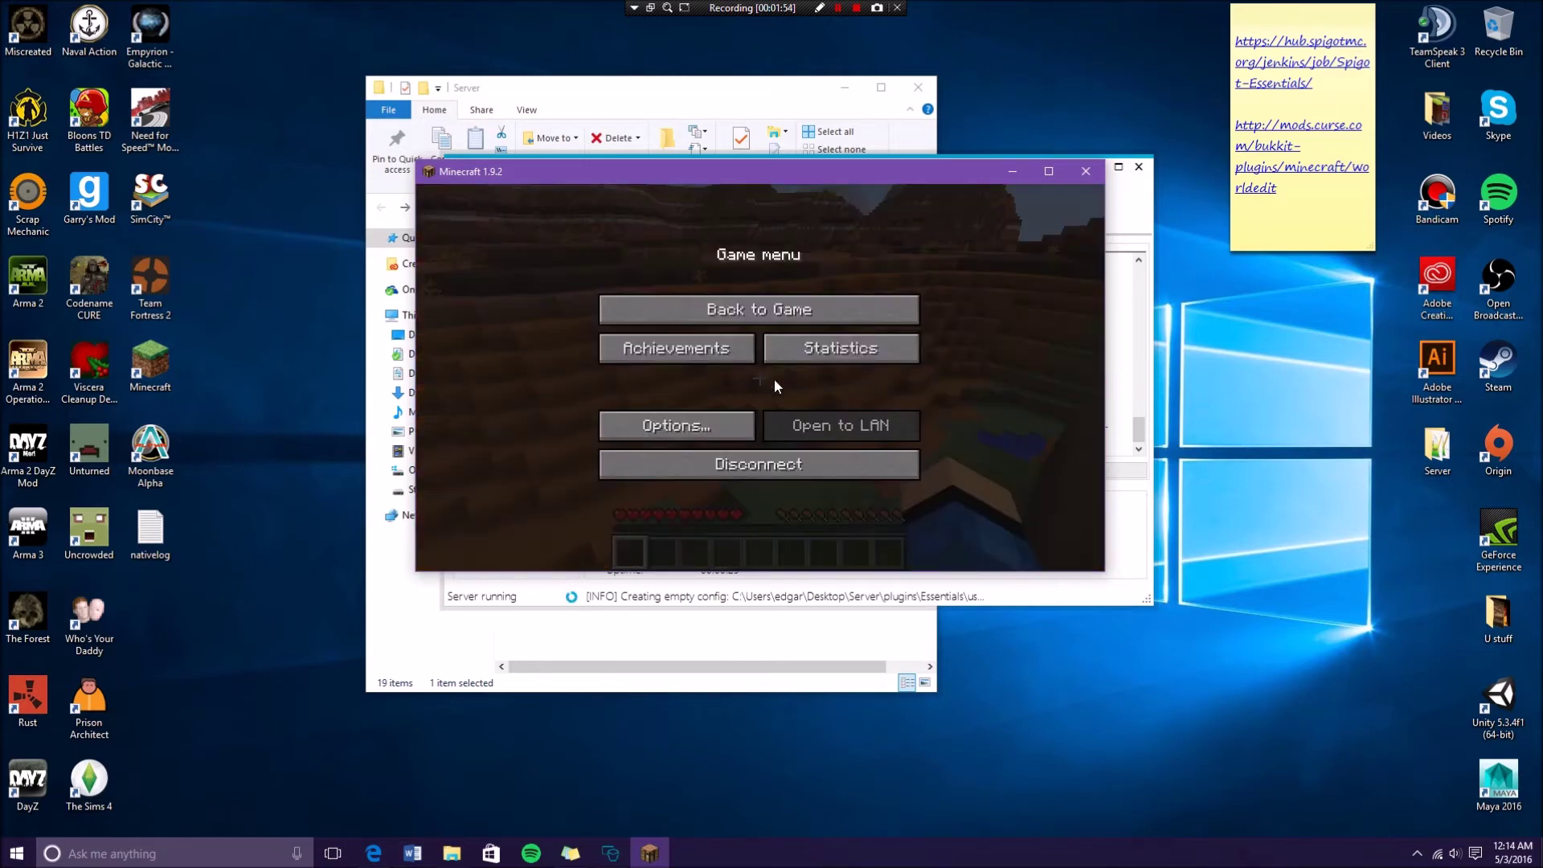
pyautogui.click(1125, 527)
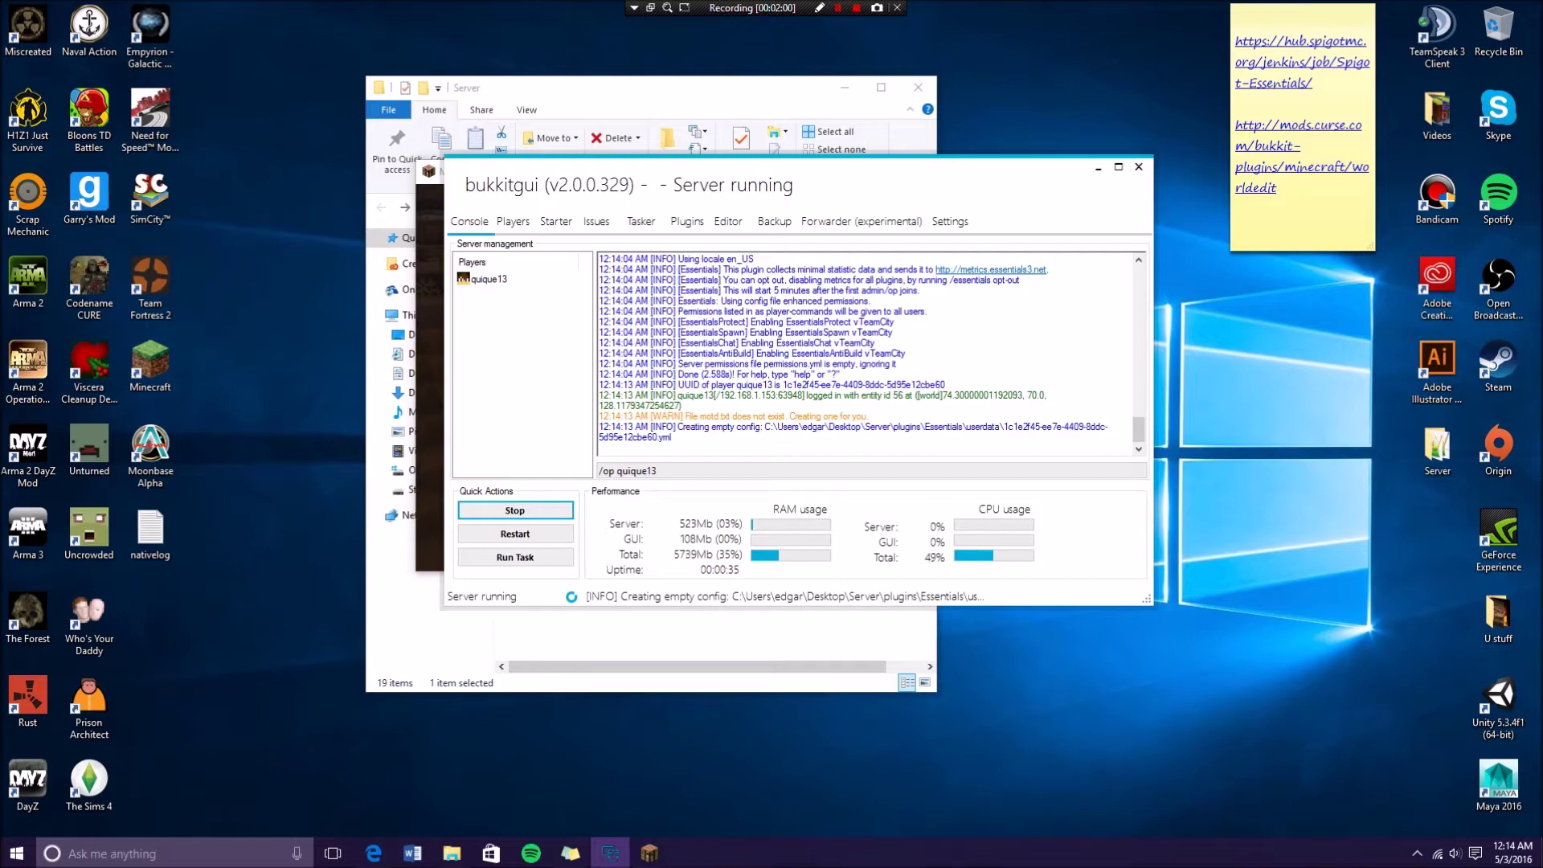
pyautogui.press('Return')
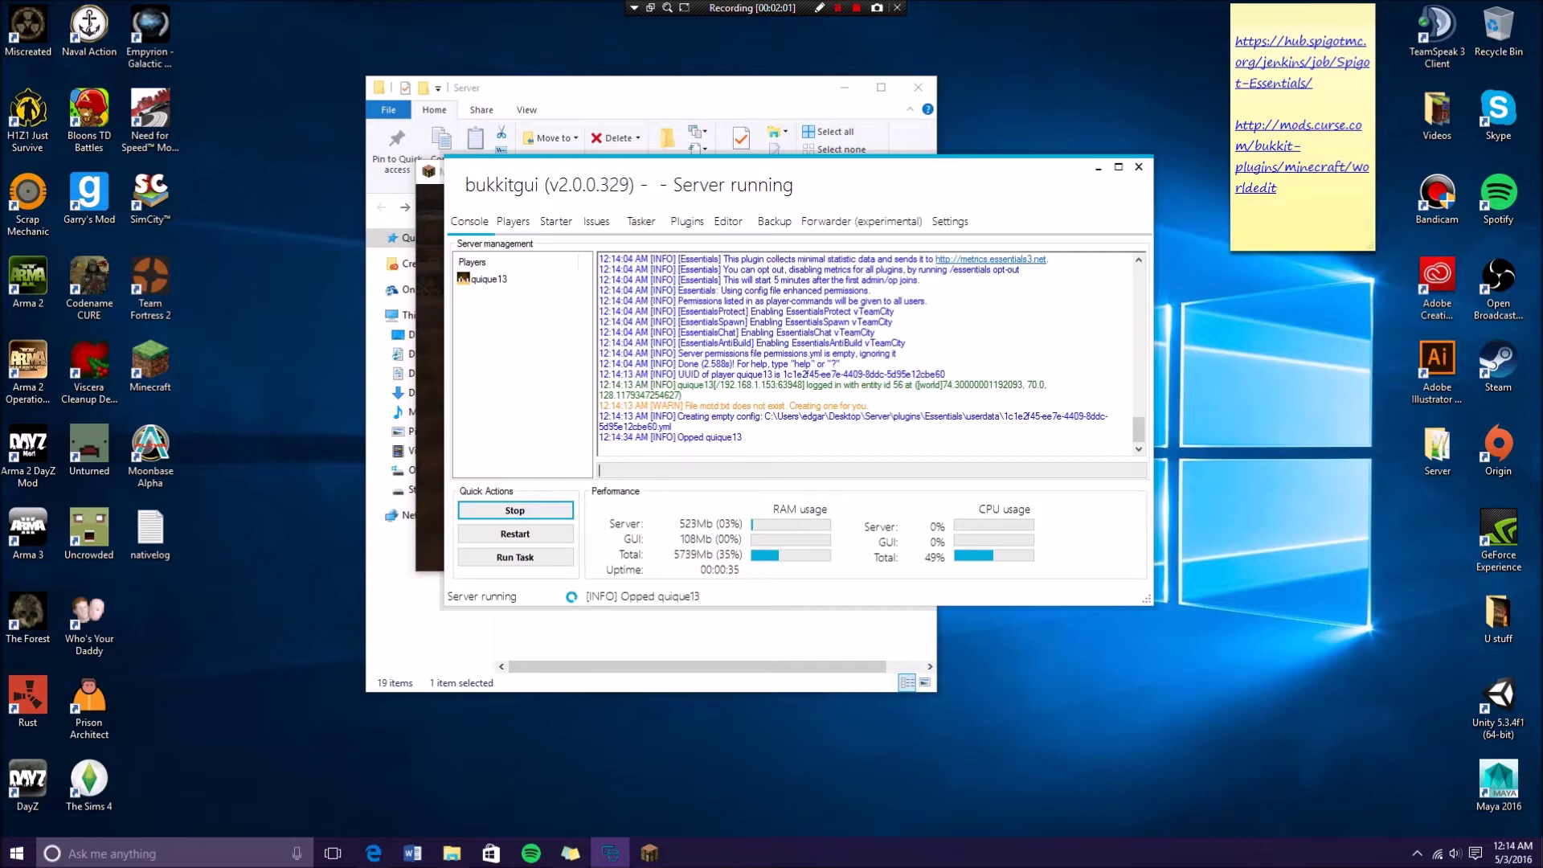
pyautogui.click(649, 852)
pyautogui.click(723, 310)
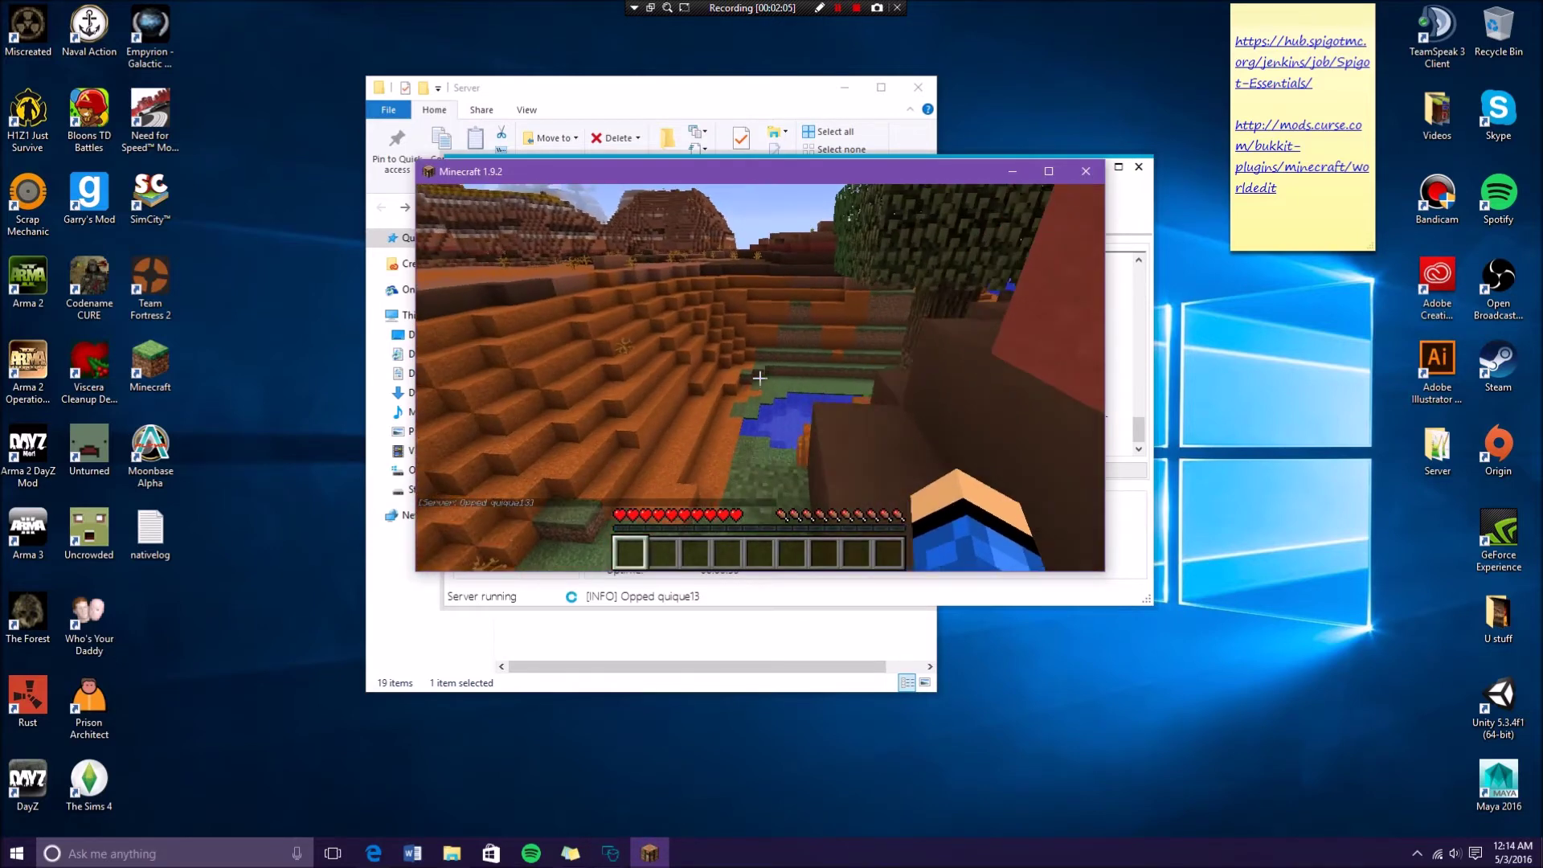
# Run the /help and /balance commands in the game chat to check the Essentials plugin
pyautogui.write('/help')
pyautogui.press('Return')
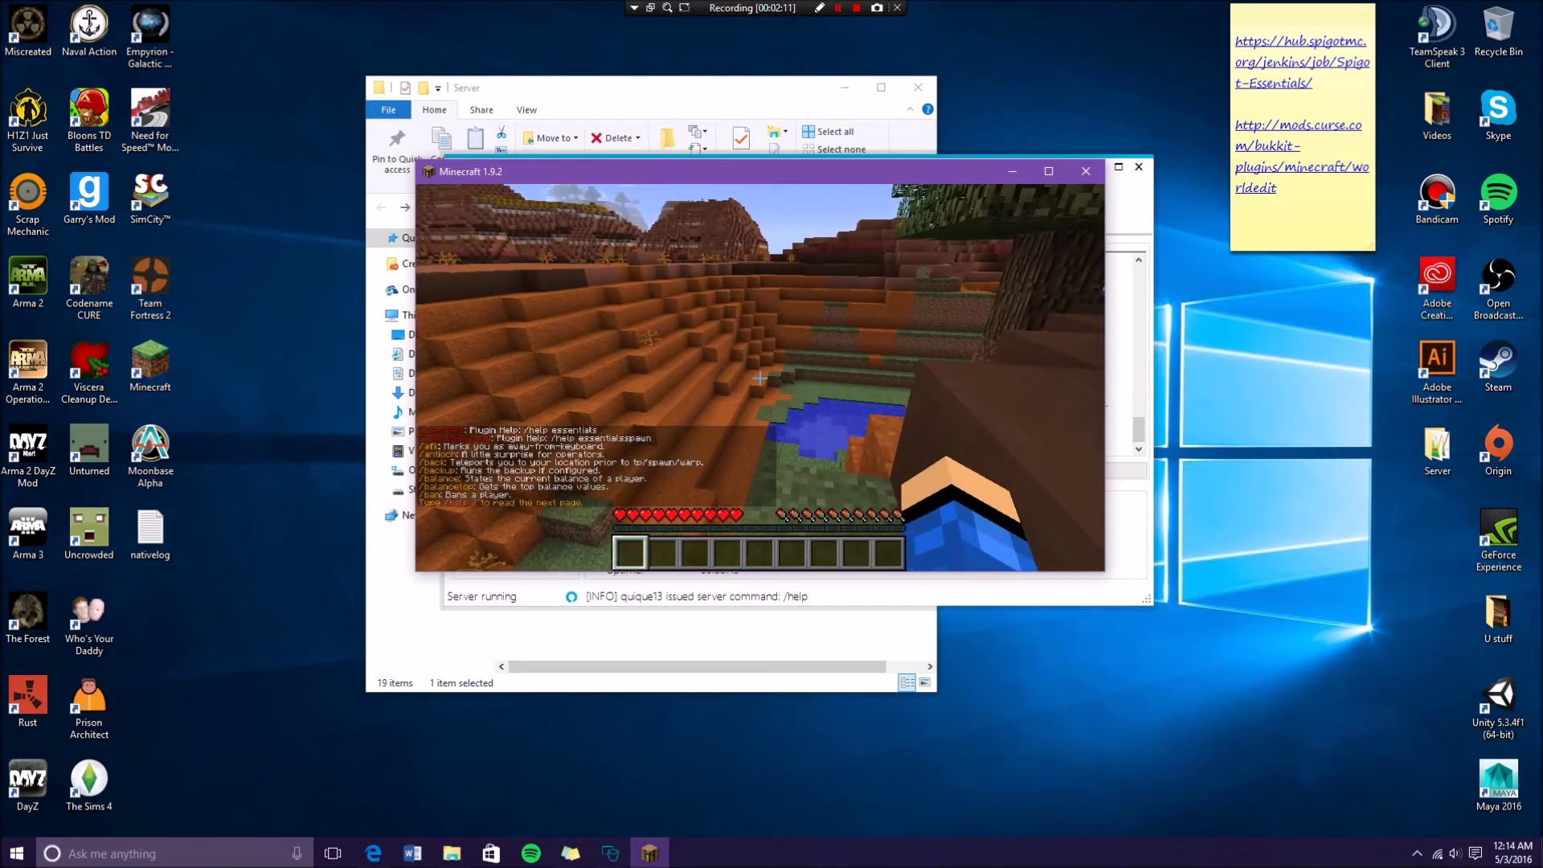
pyautogui.press('/')
pyautogui.write('balan')
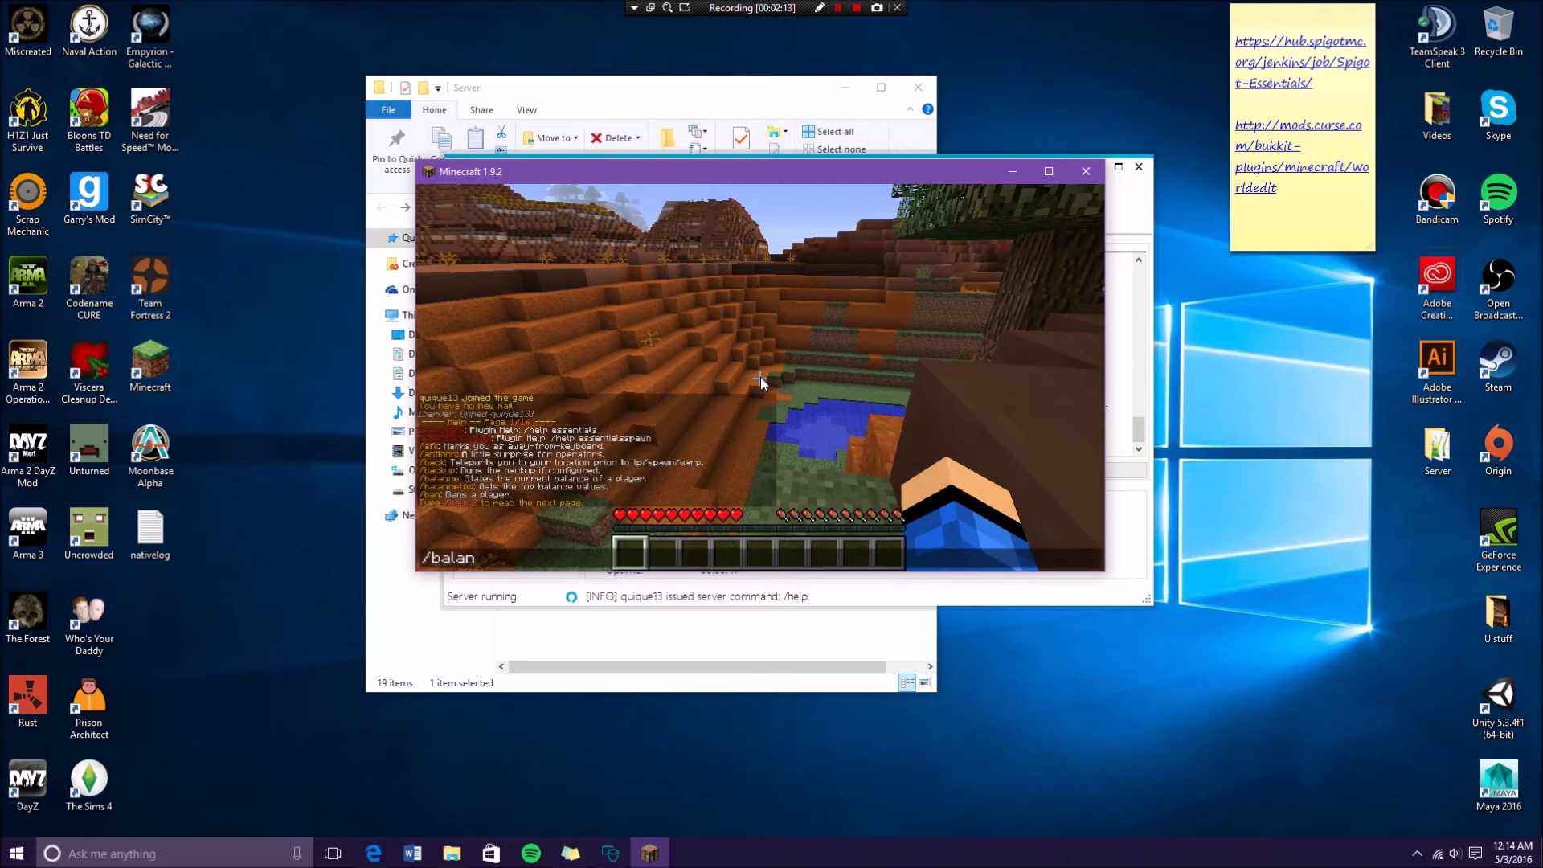
pyautogui.write('ce')
pyautogui.press('Return')
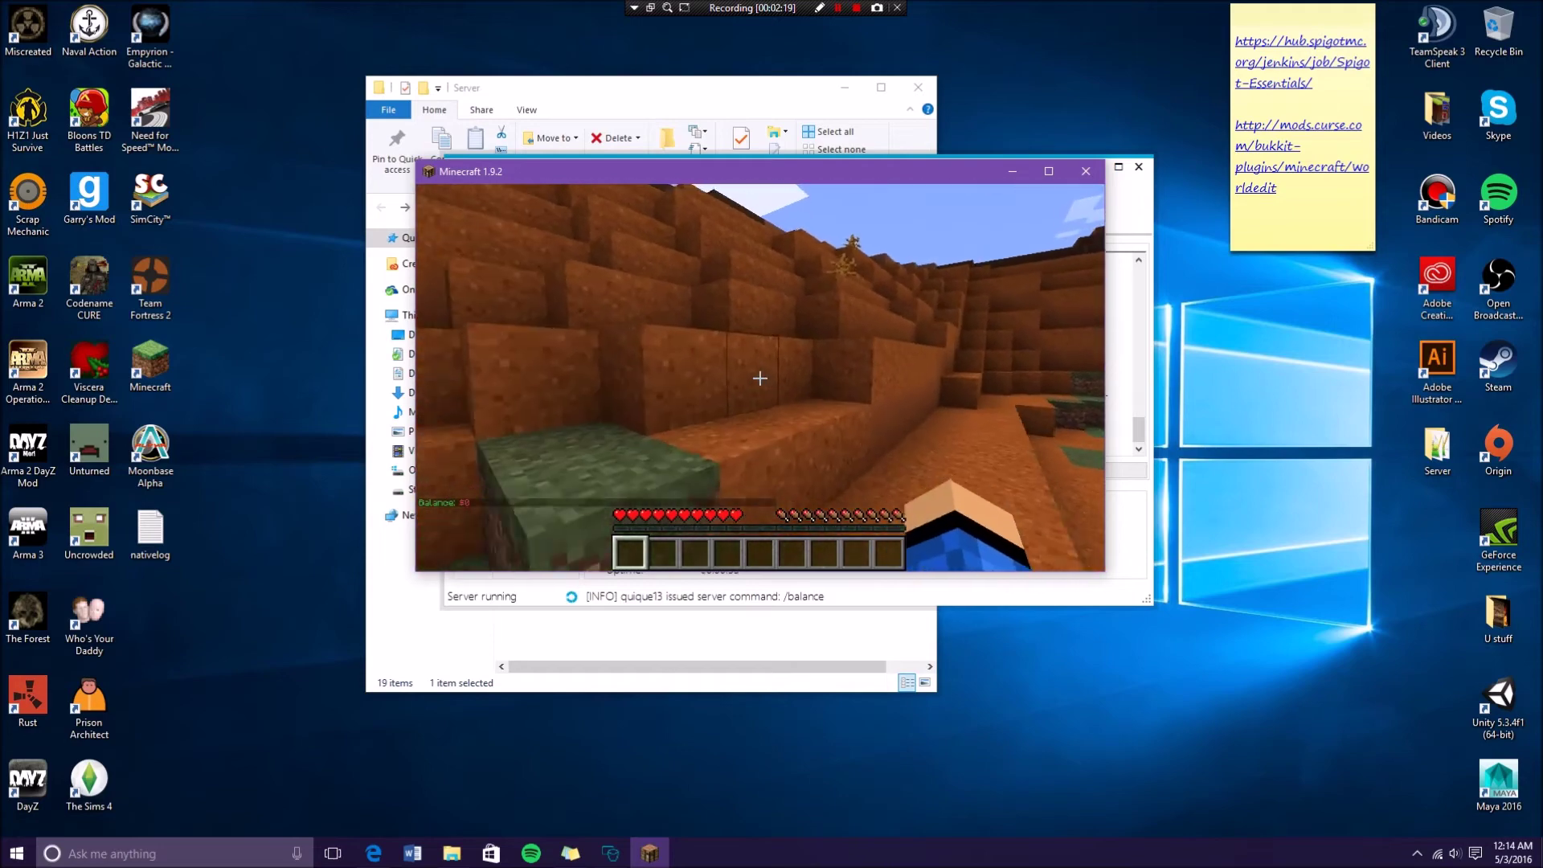
# Try the /mc and /mcd commands in the game chat
pyautogui.press('/')
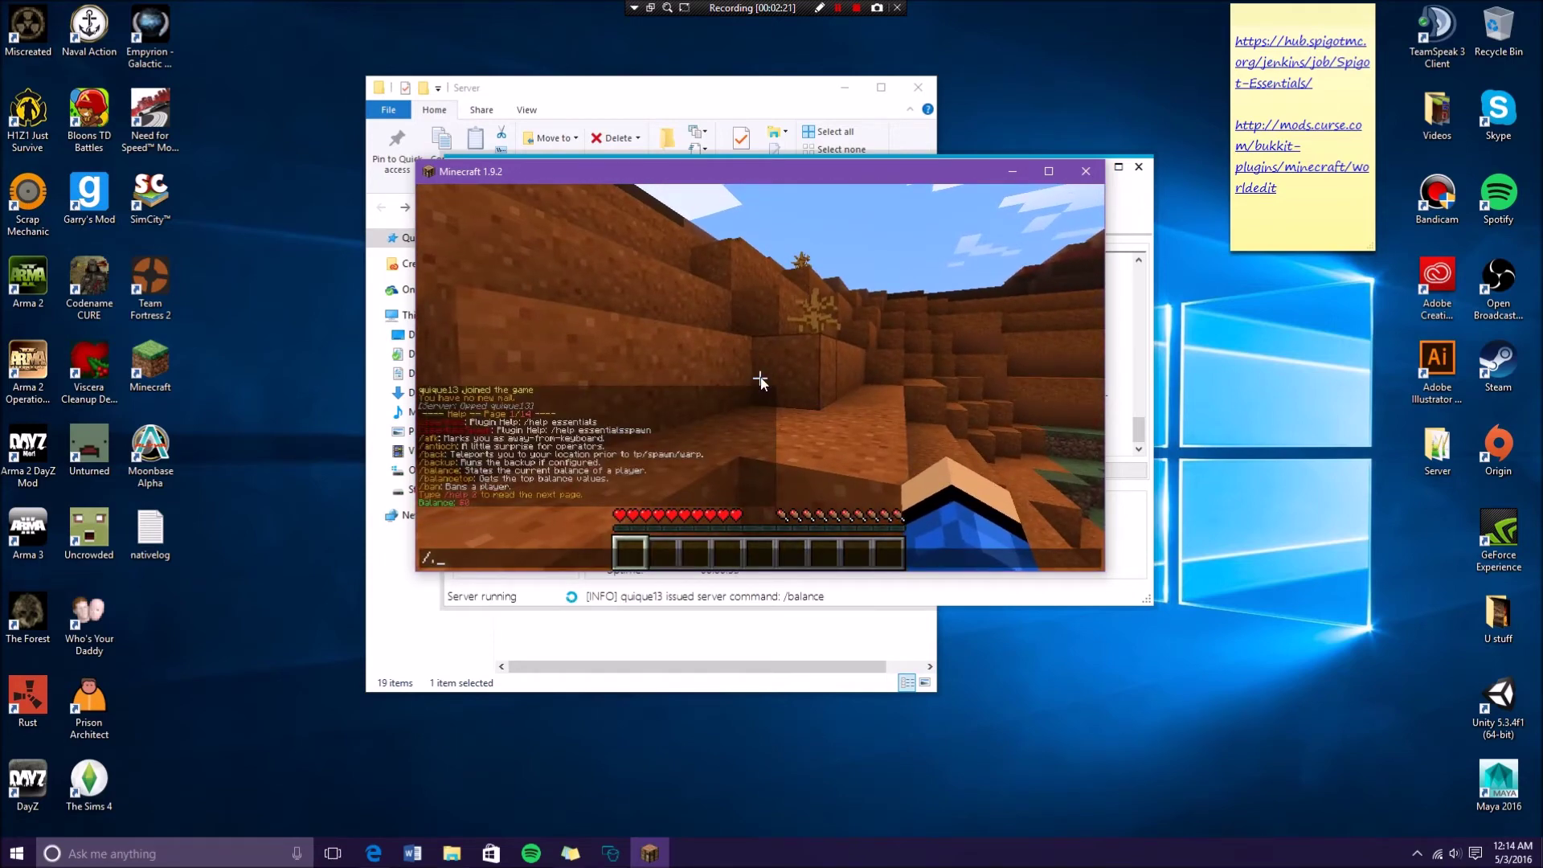
pyautogui.write('mc')
pyautogui.press('Return')
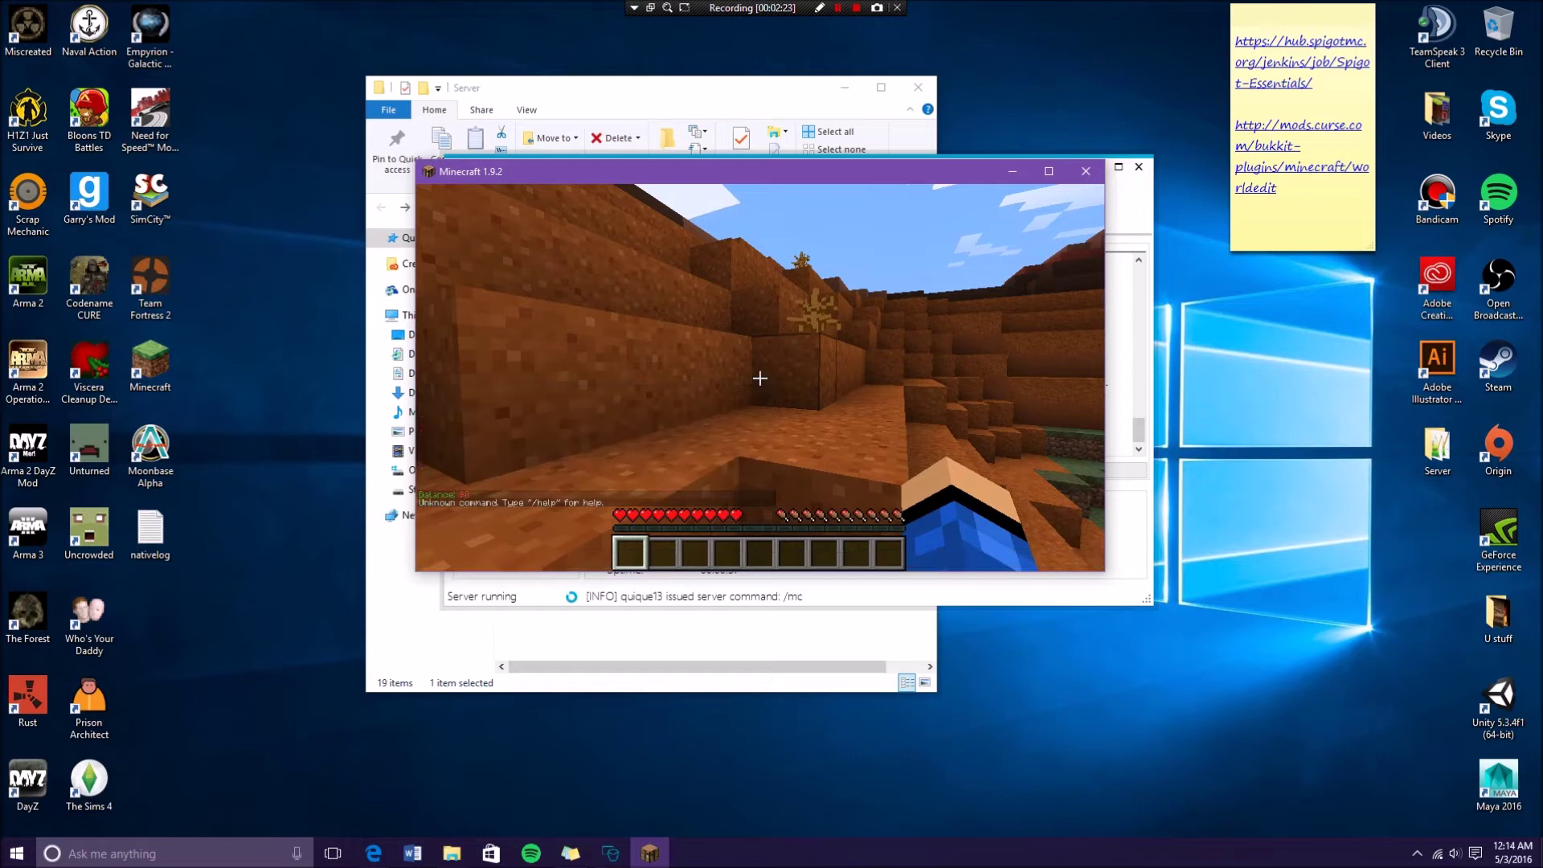
pyautogui.press('w')
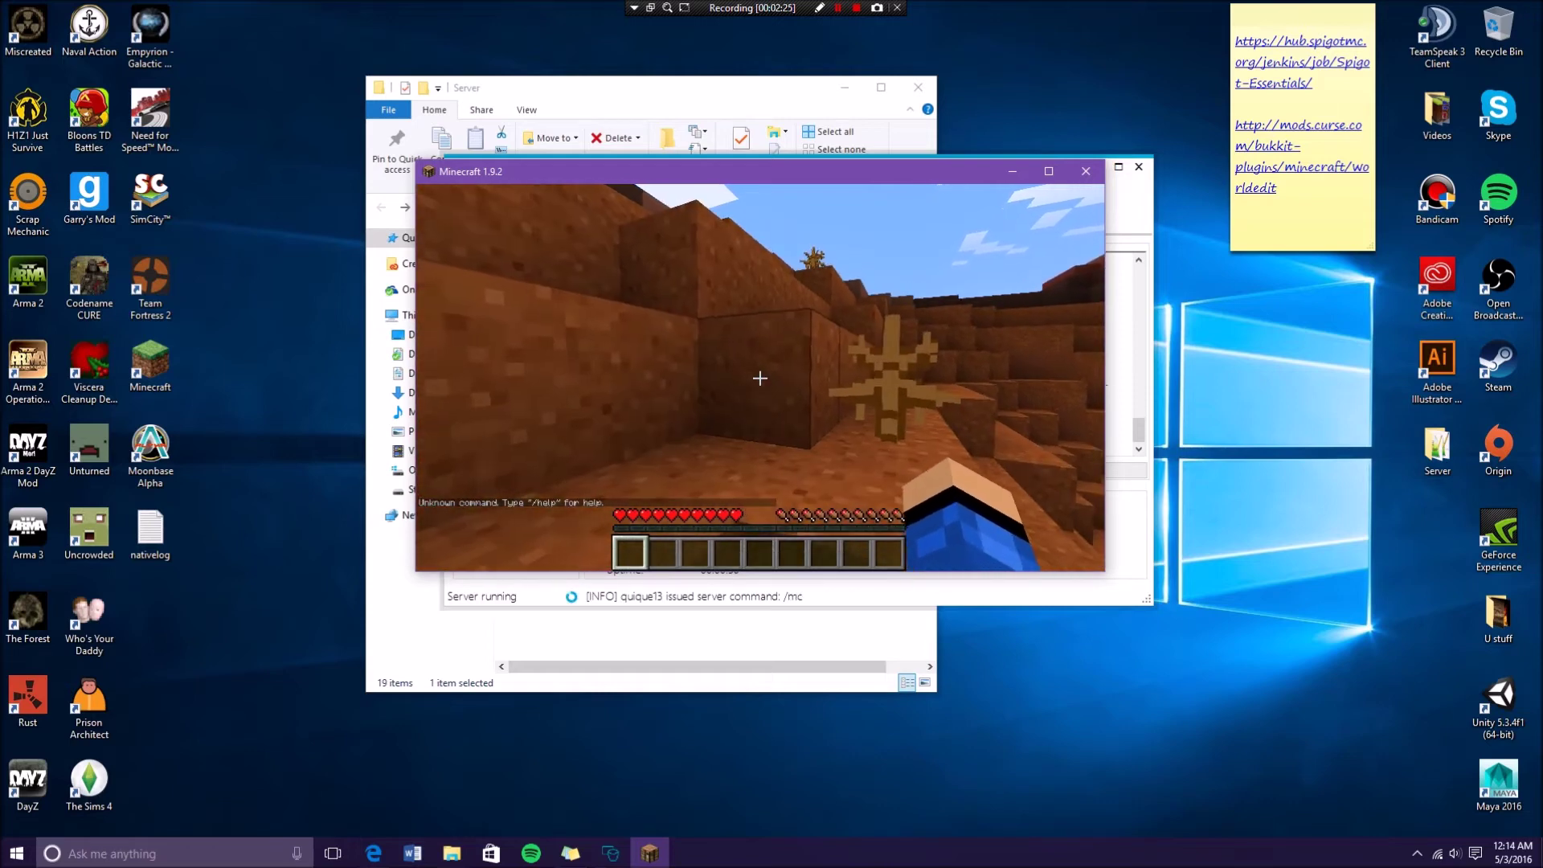
pyautogui.press('/')
pyautogui.write('mcd')
pyautogui.press('Return')
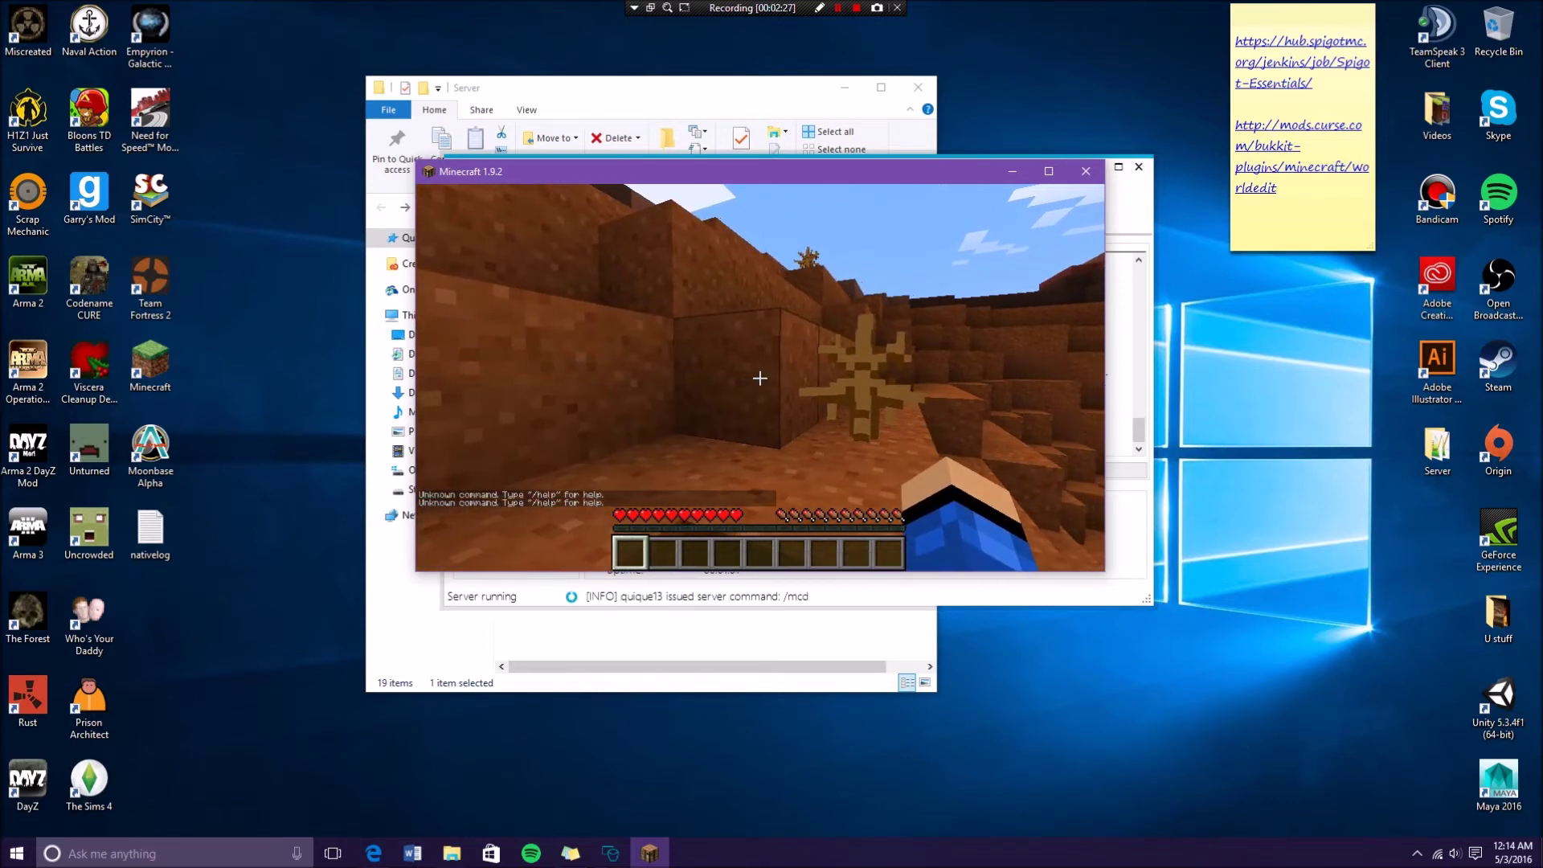
pyautogui.press('w')
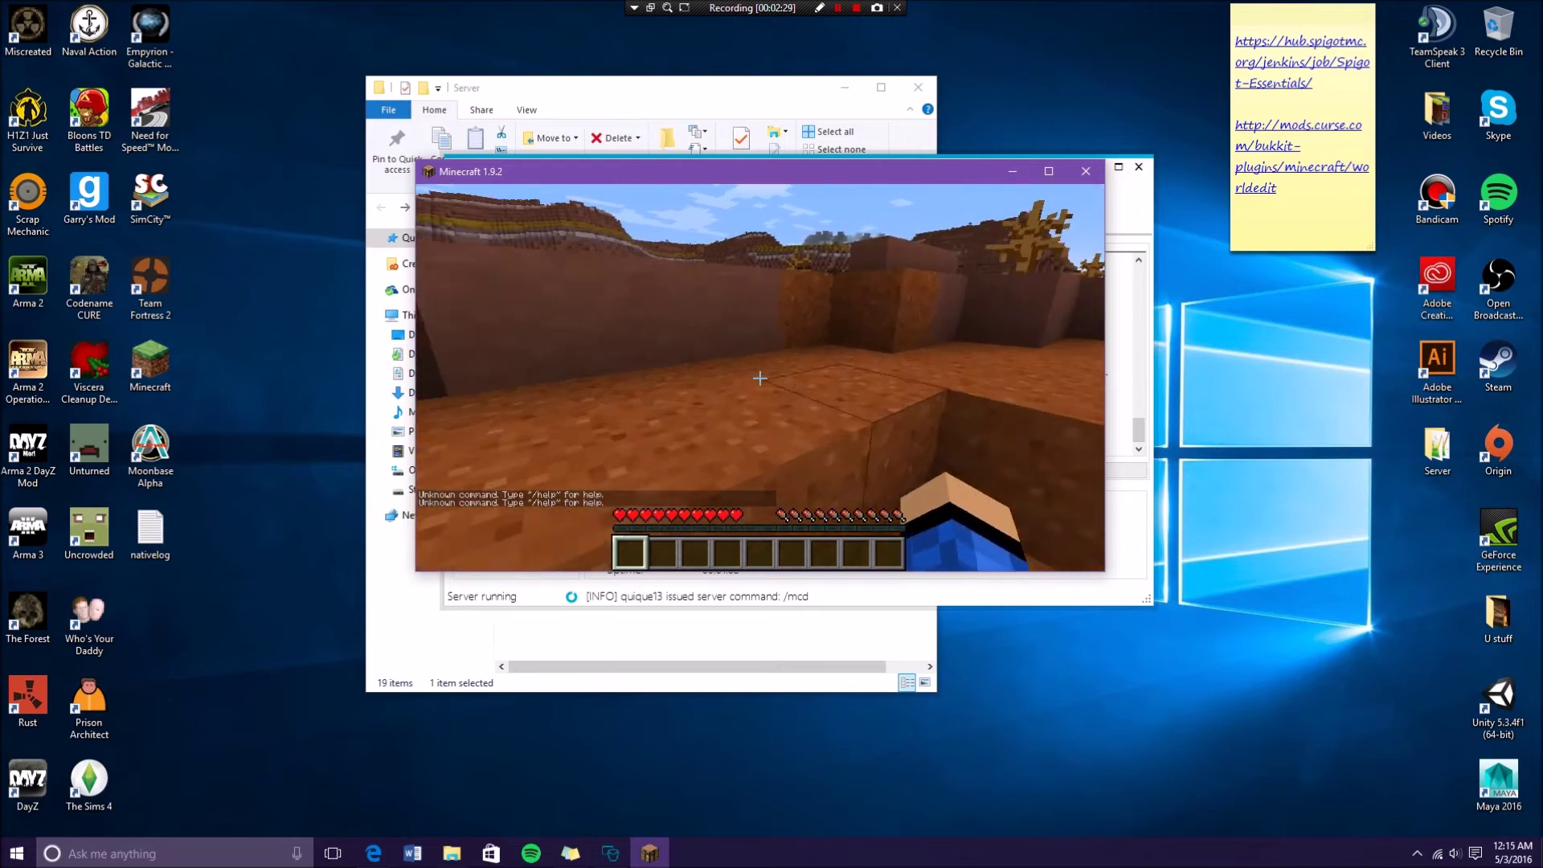
pyautogui.press('w')
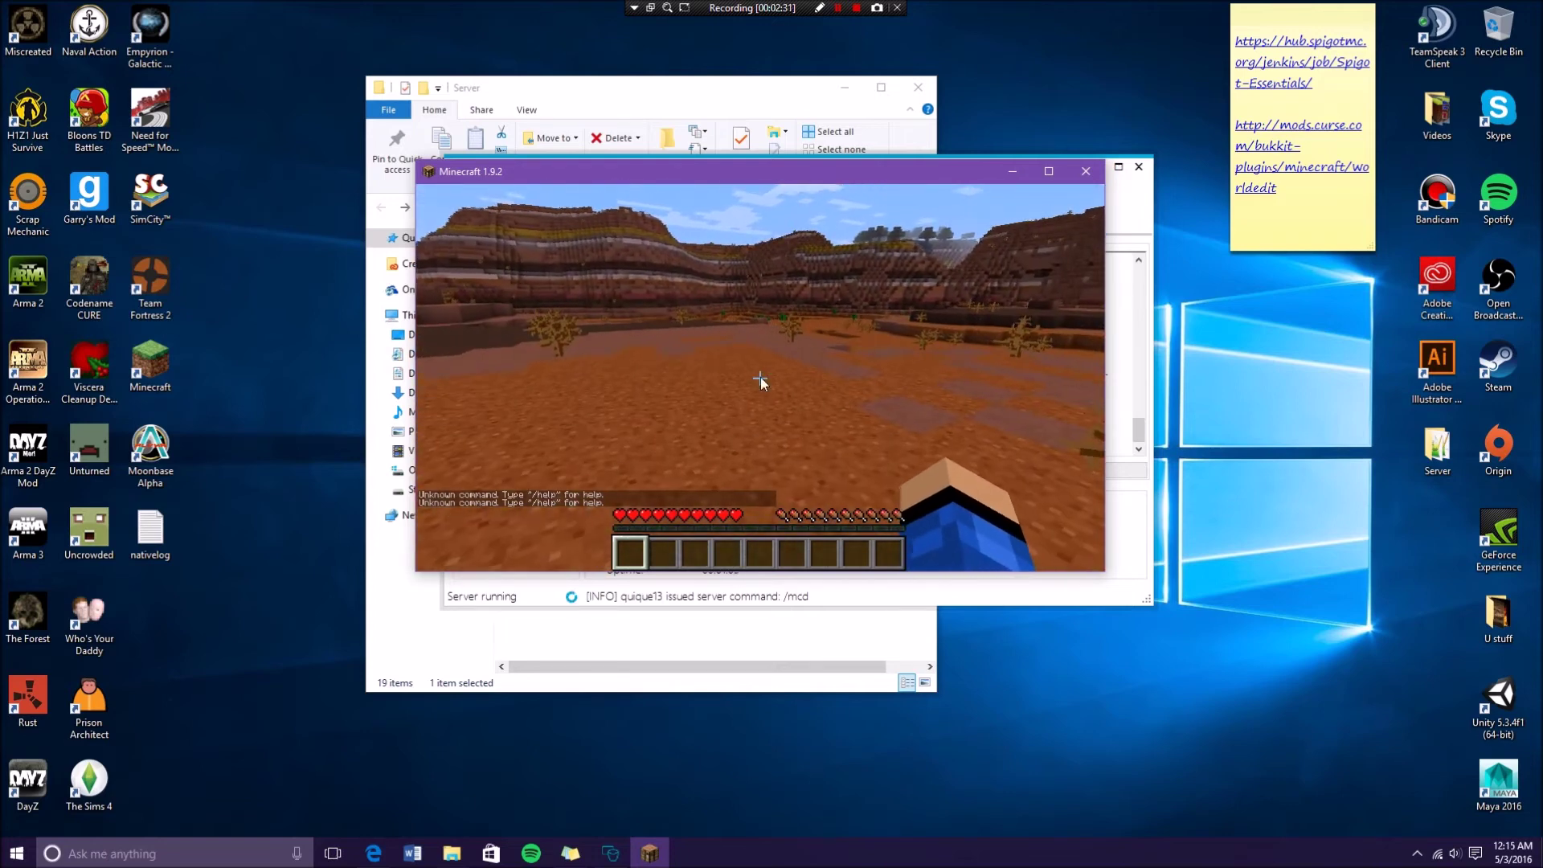
# Run the /gmc and /gms commands in the game chat to switch the player to creative and back to survival mode
pyautogui.press('/')
pyautogui.write('gmc')
pyautogui.press('Return')
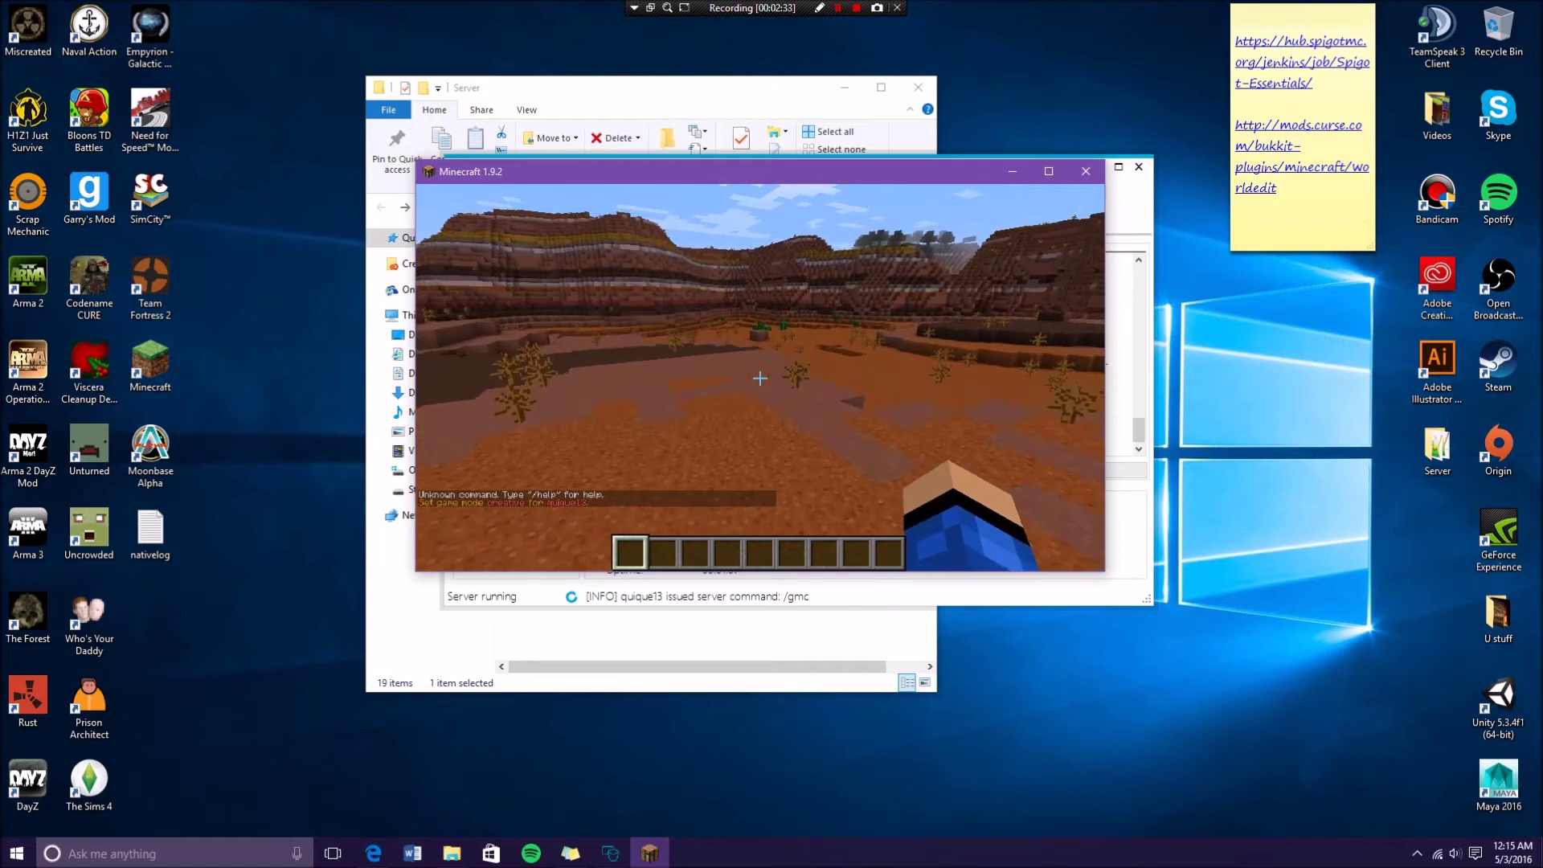
pyautogui.press('/')
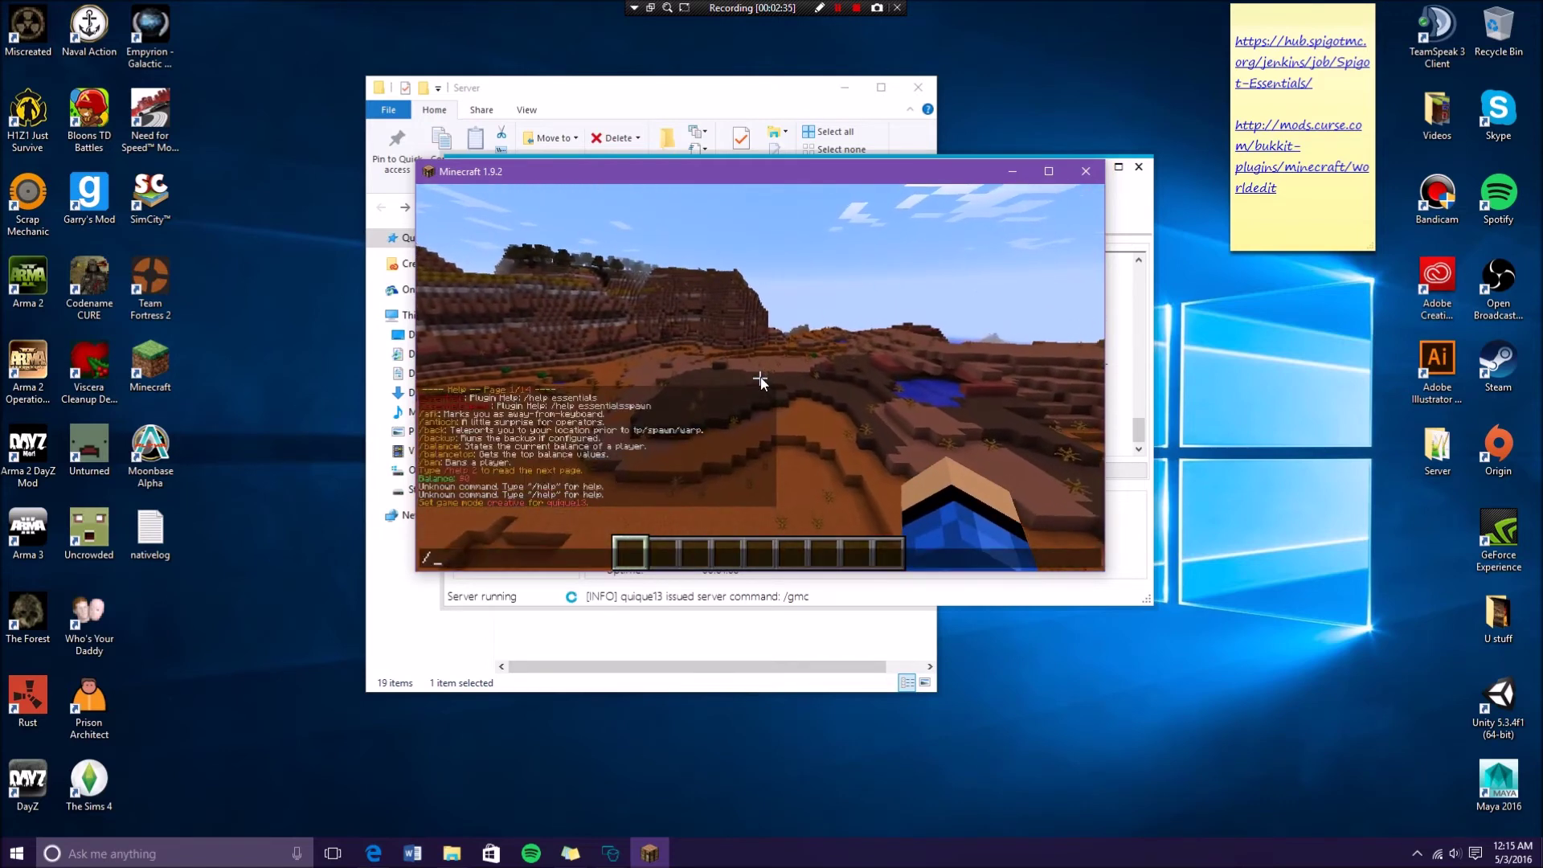
pyautogui.write('gm')
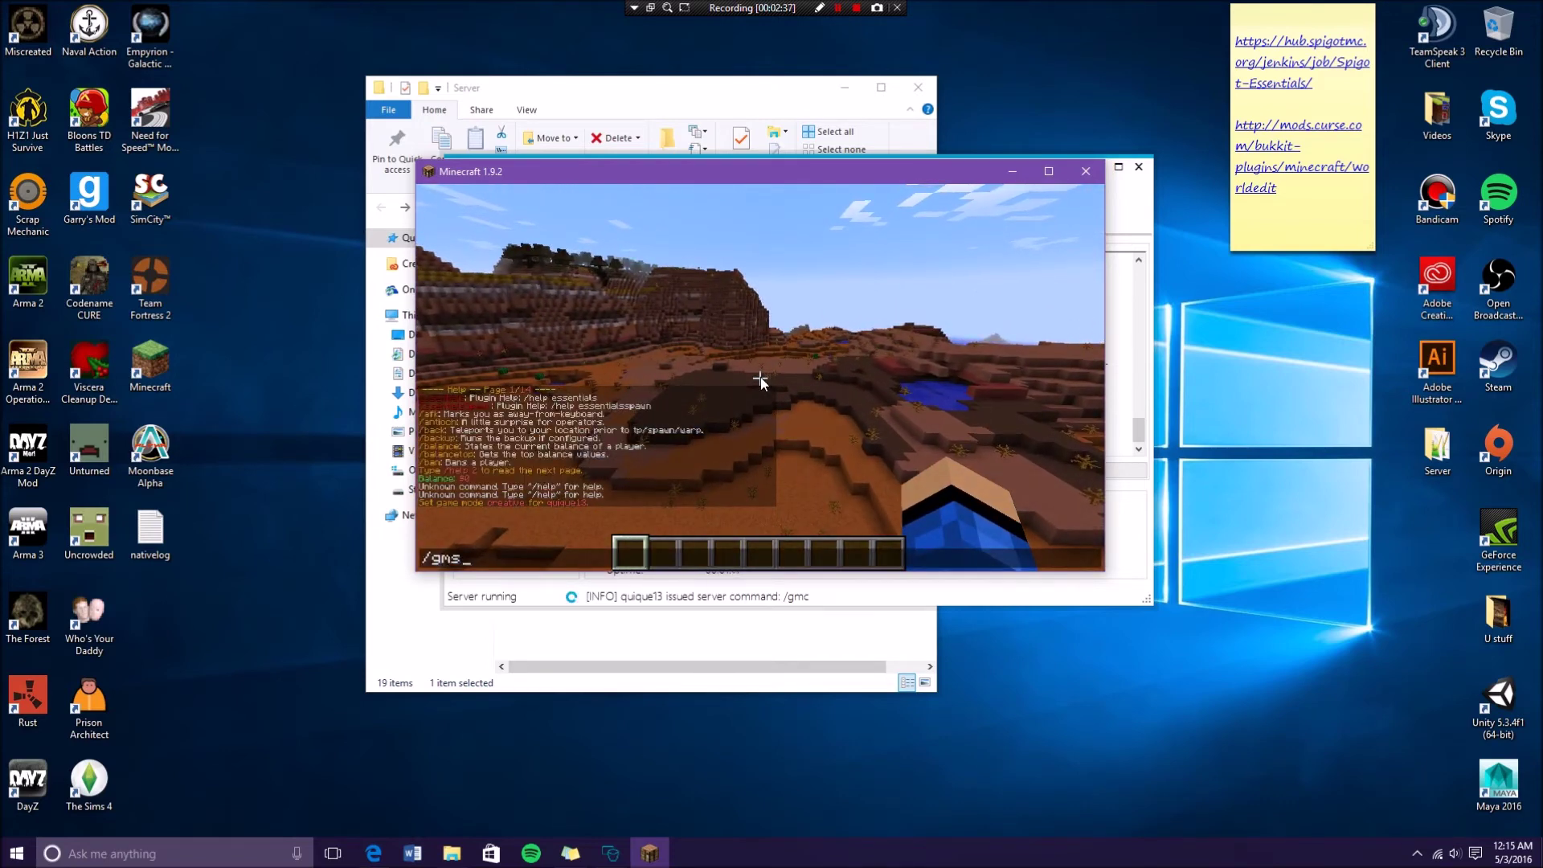
pyautogui.write('s')
pyautogui.press('Return')
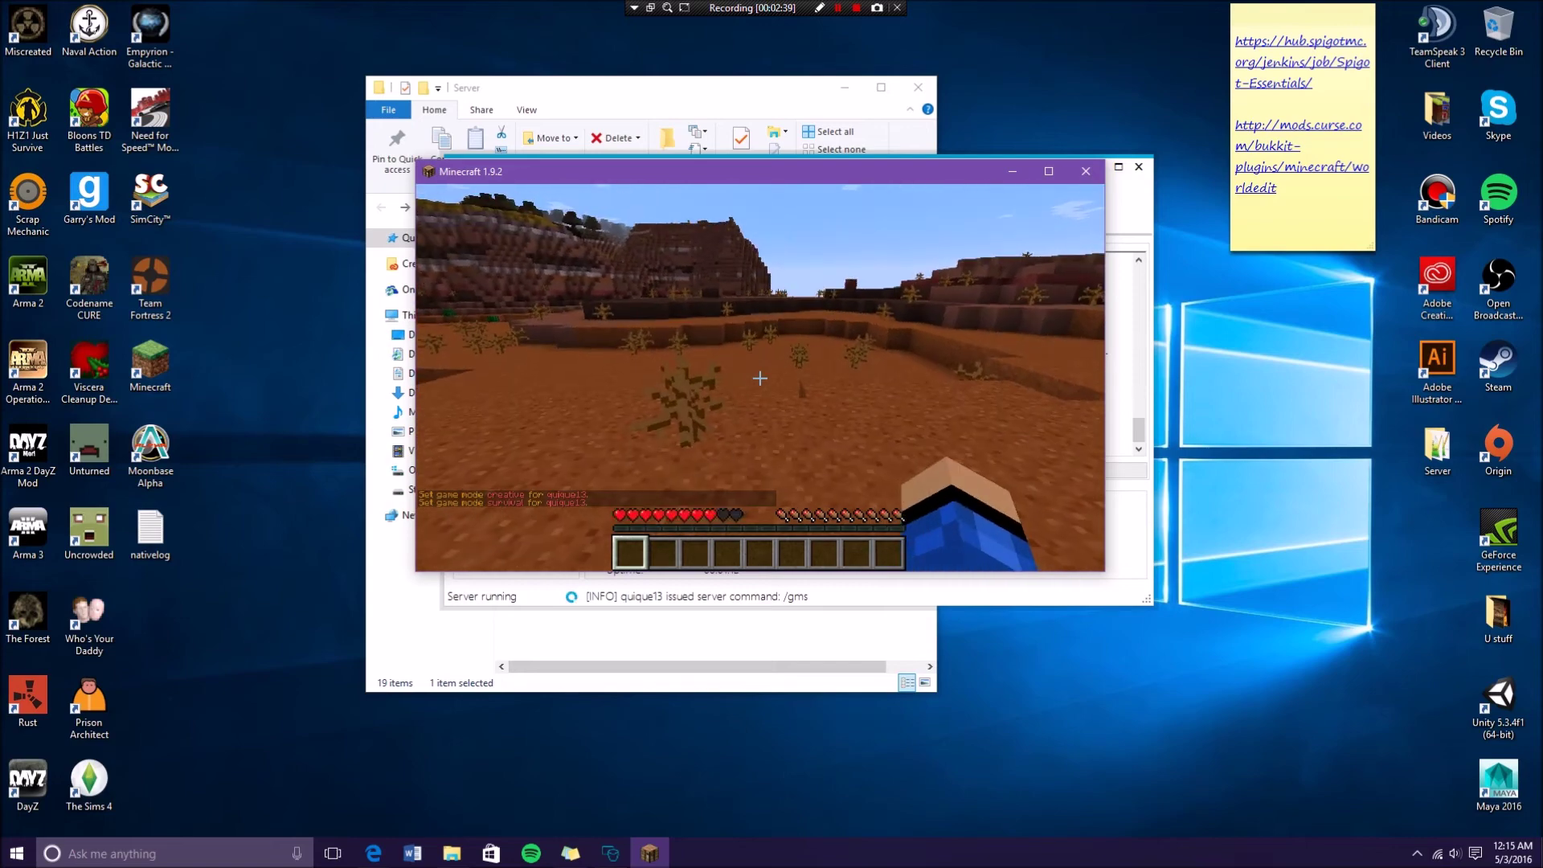
pyautogui.press('t')
pyautogui.press('Escape')
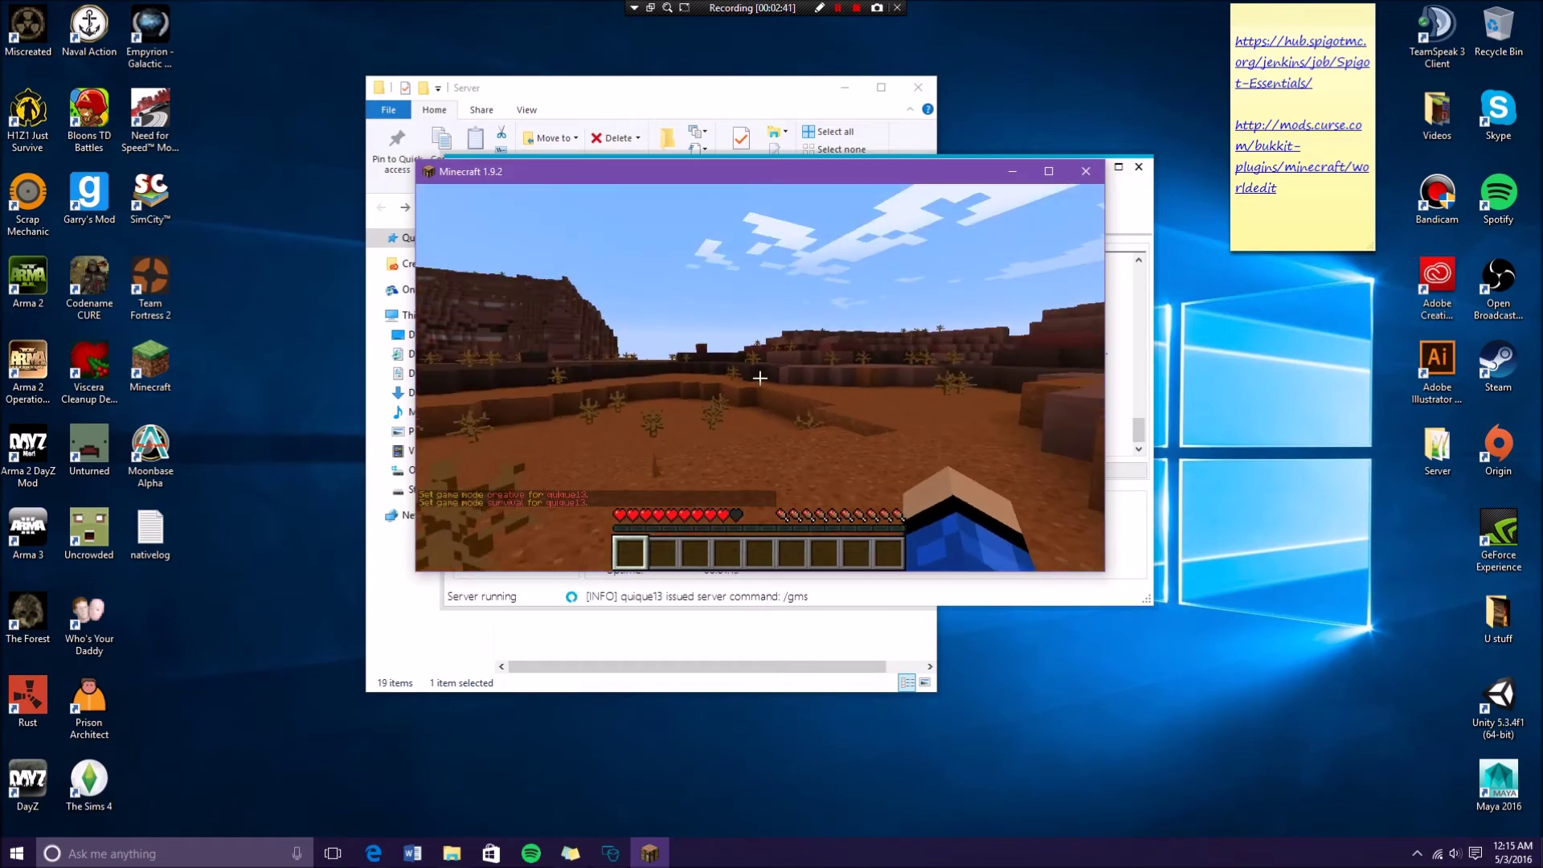
pyautogui.press('w')
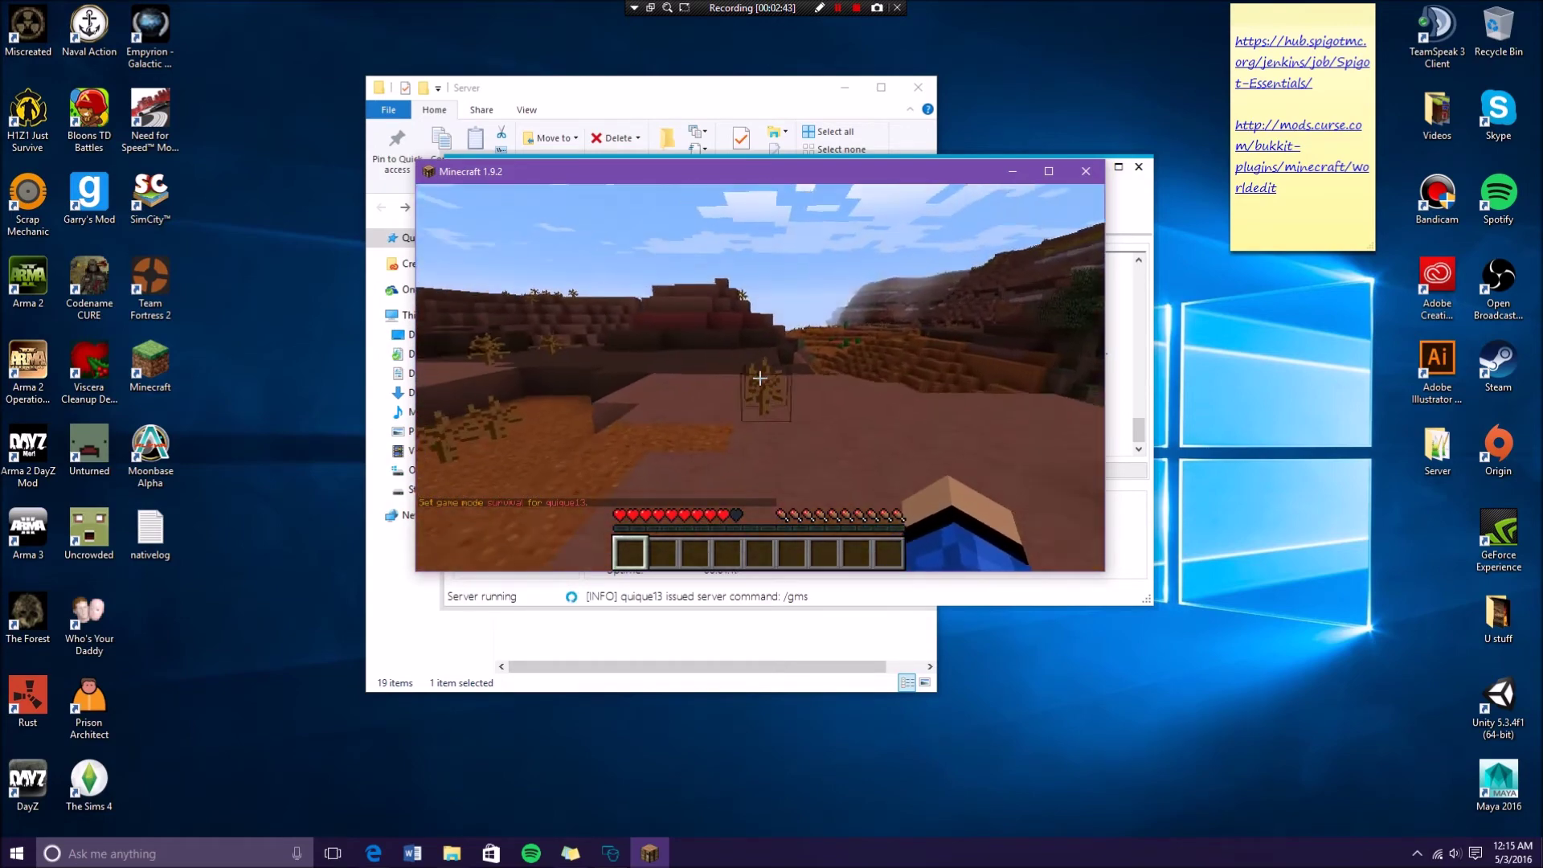
pyautogui.press('w')
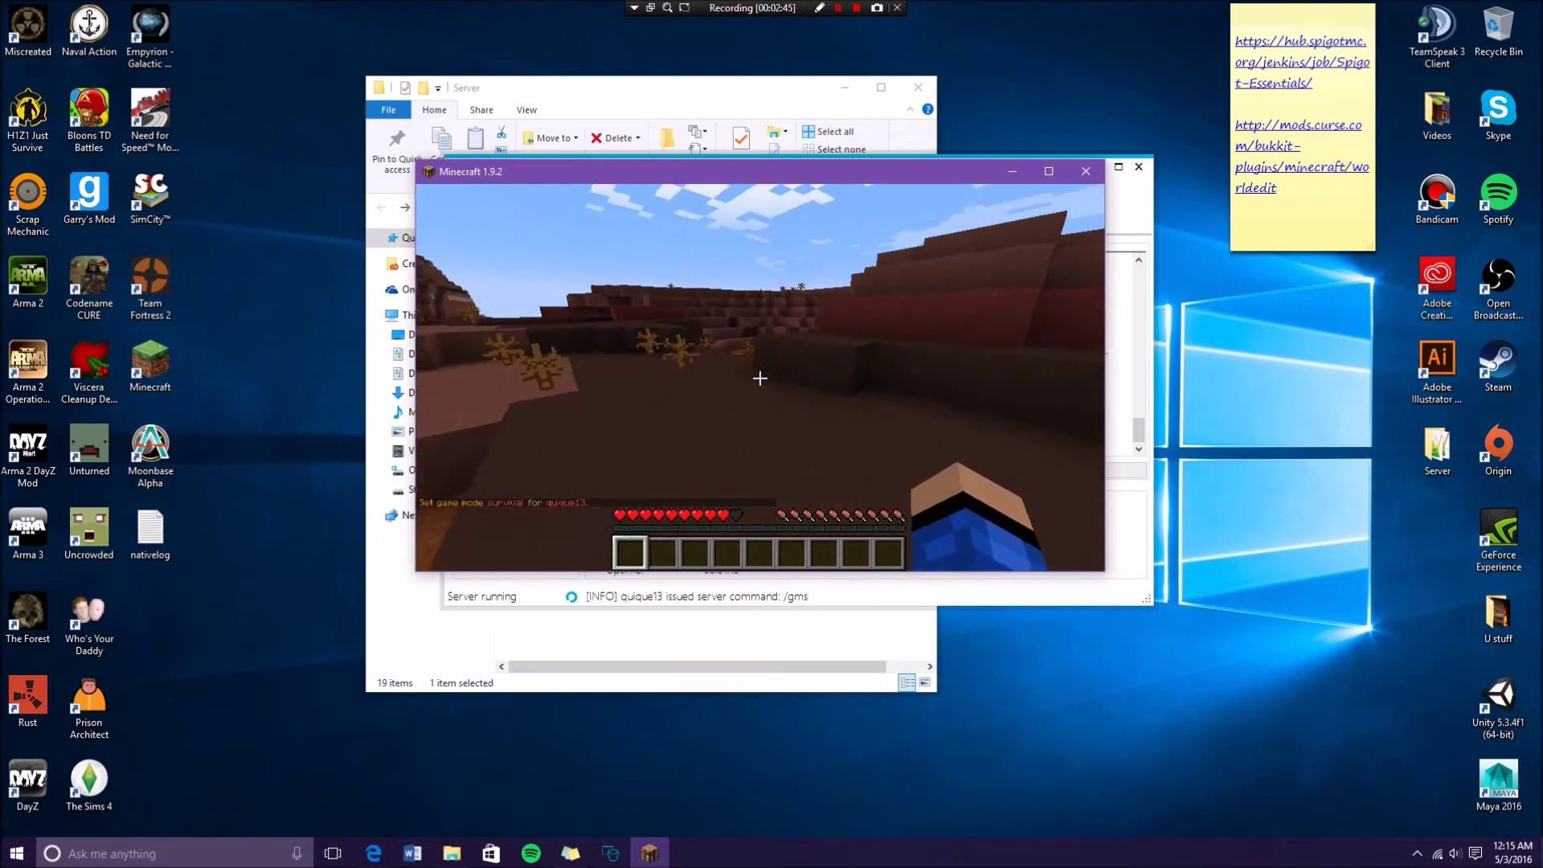
pyautogui.press('w')
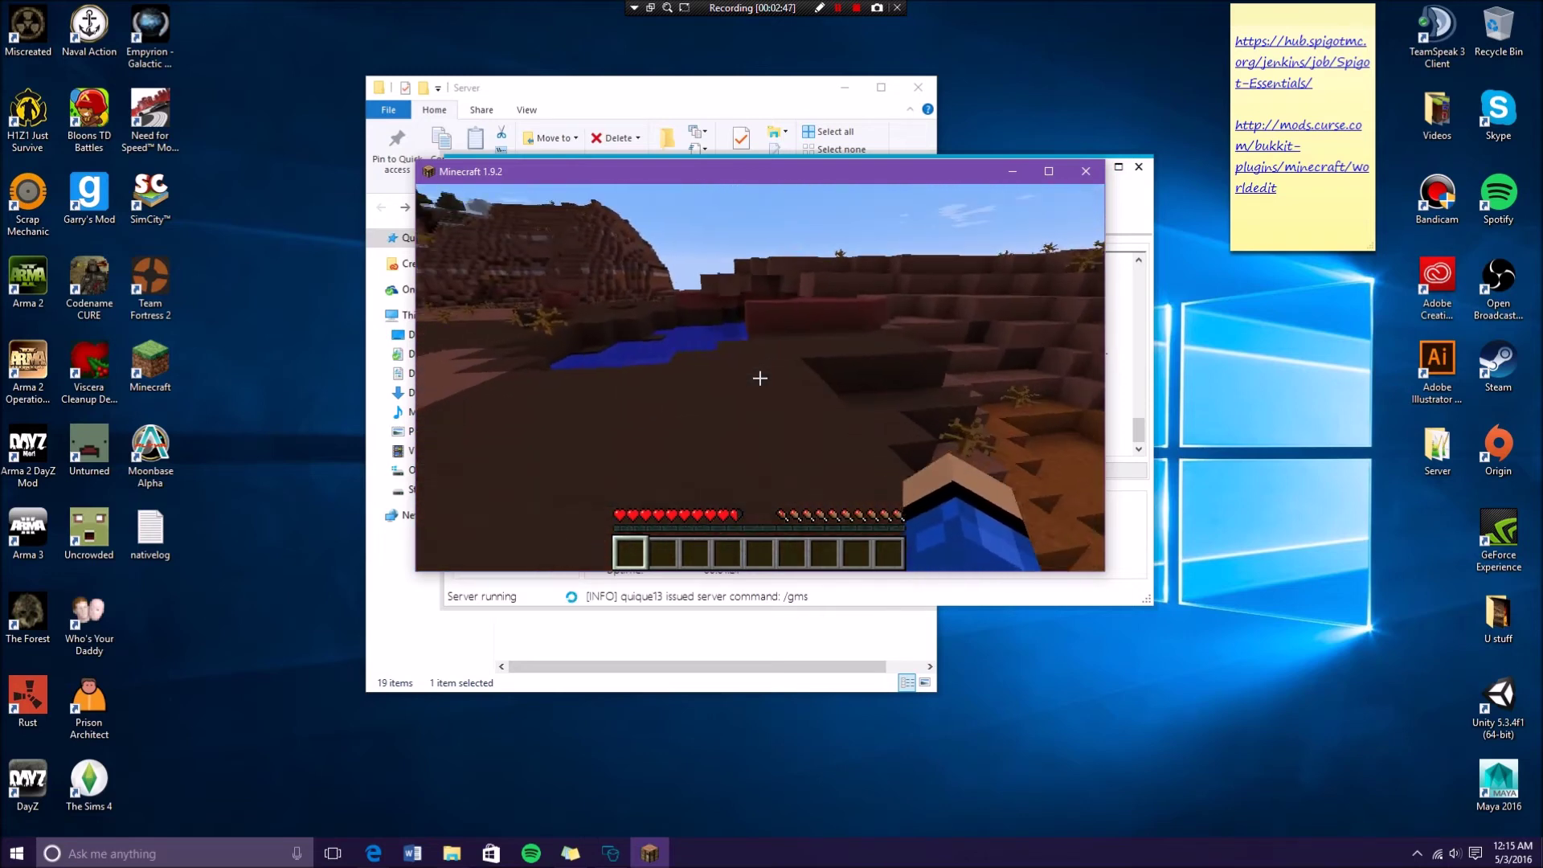
pyautogui.press('w')
pyautogui.press('/')
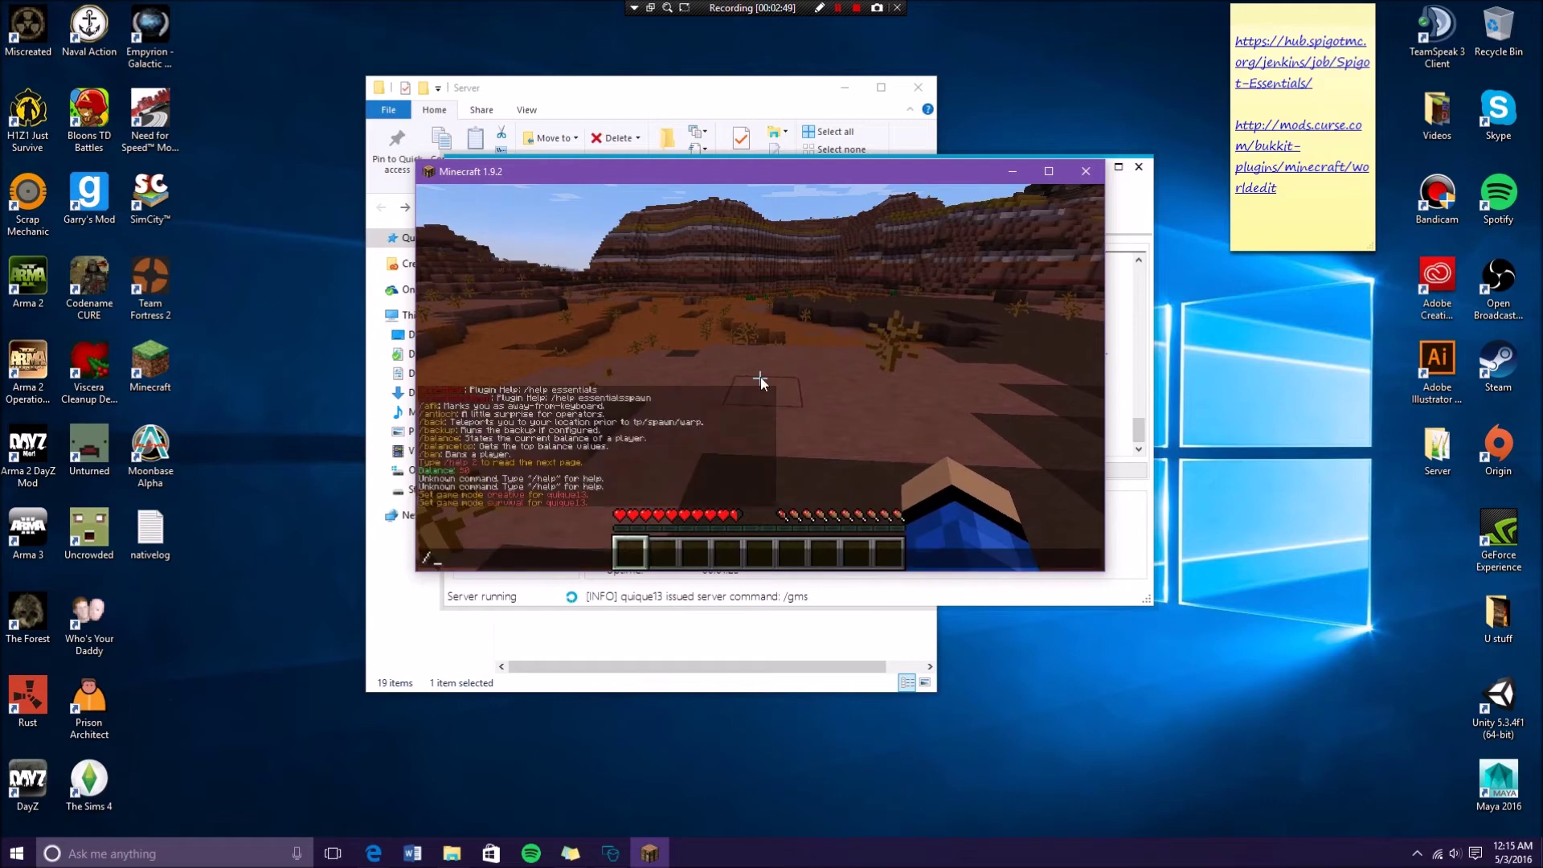
pyautogui.press('Escape')
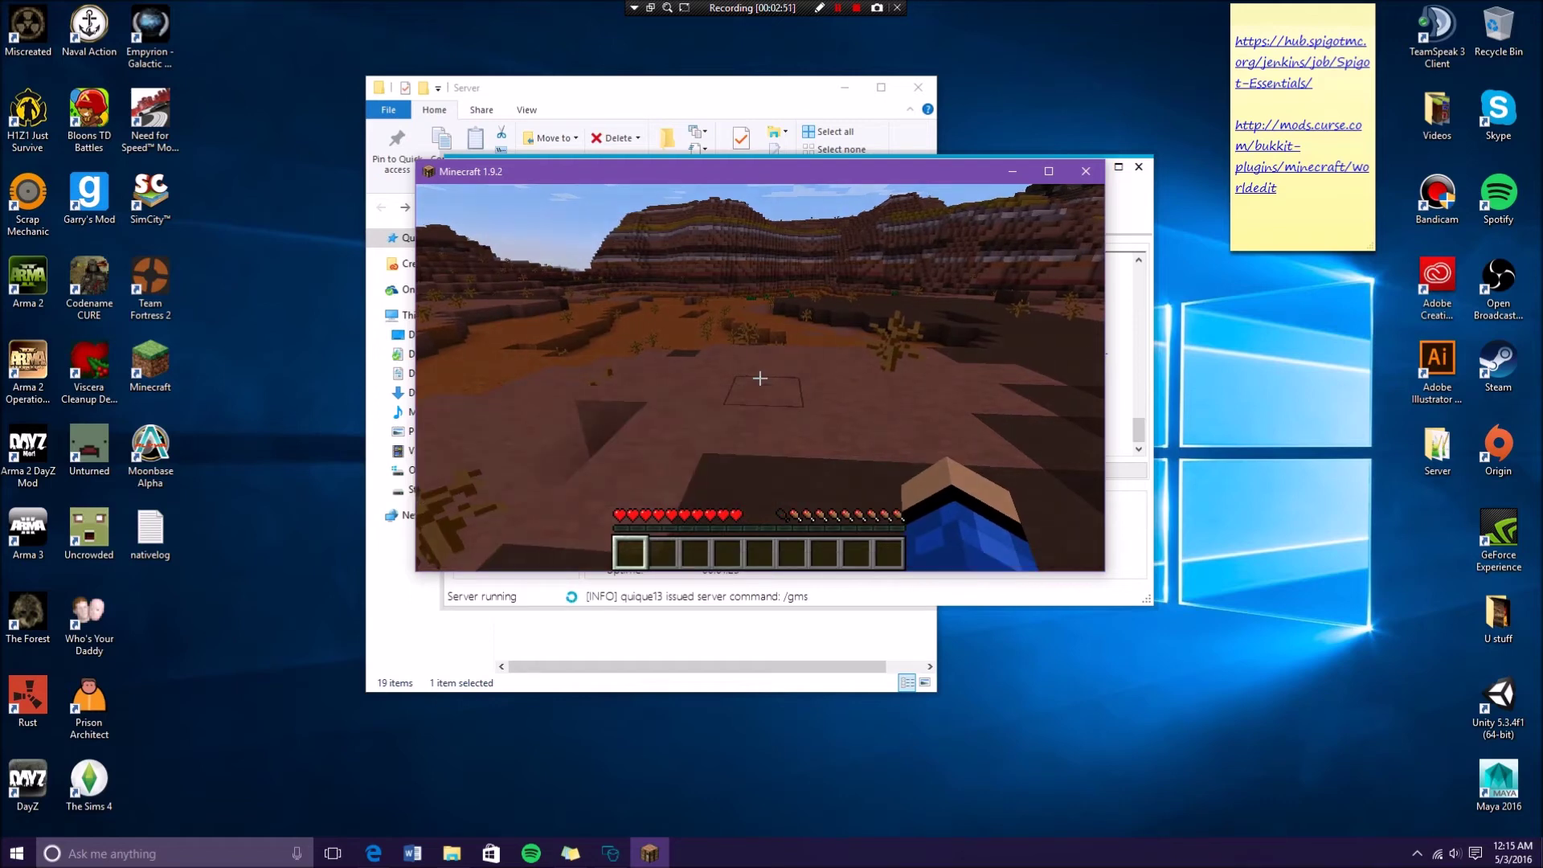
# Disconnect from the multiplayer server in Minecraft, and switch to bukkitgui to stop the running server
pyautogui.press('Escape')
pyautogui.click(760, 464)
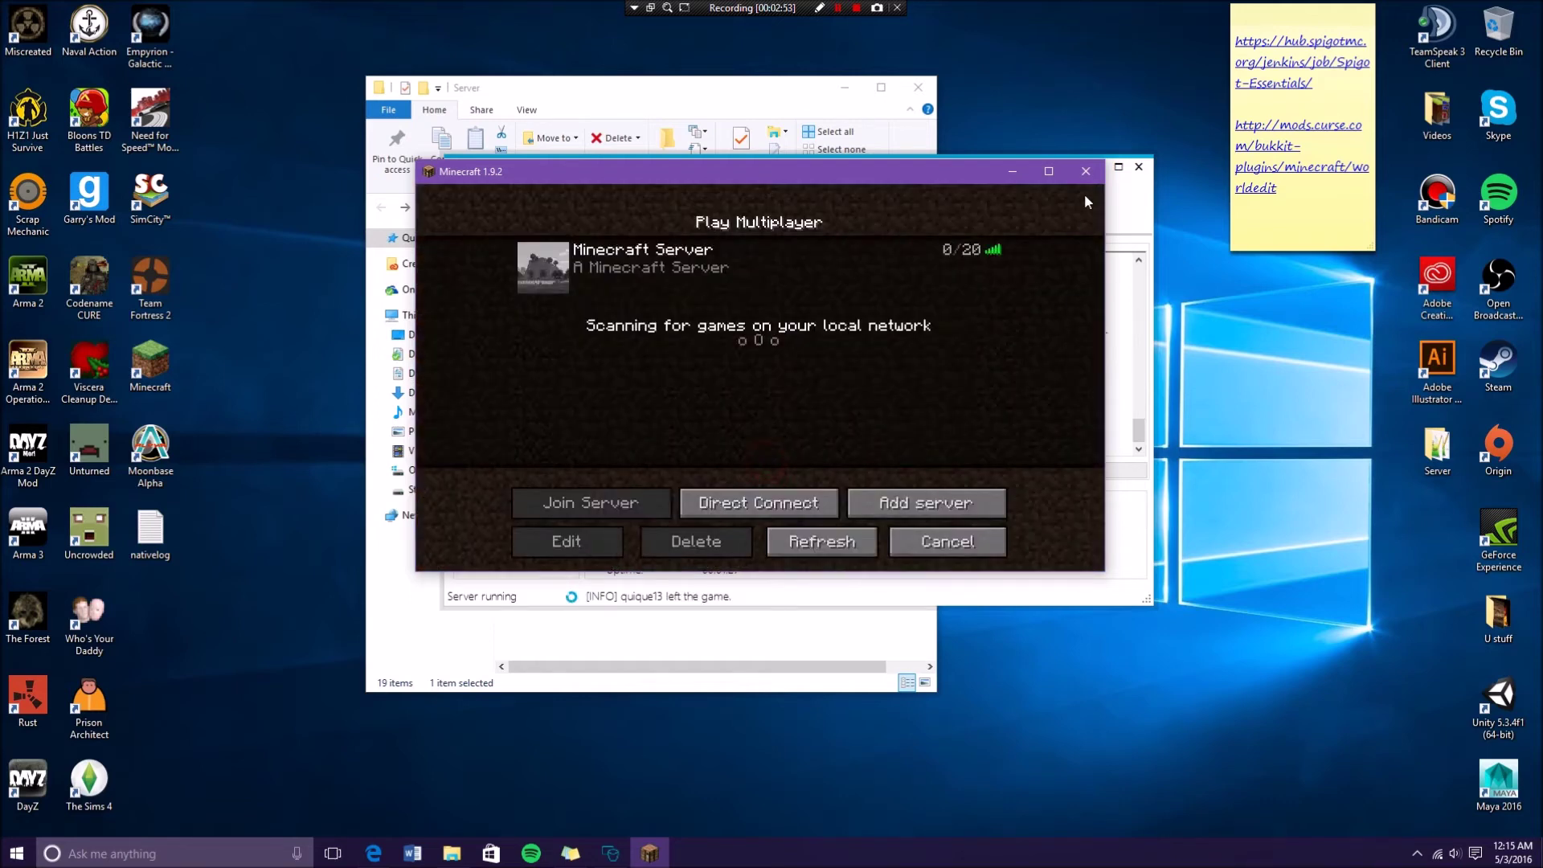
pyautogui.click(997, 175)
pyautogui.moveTo(956, 192); pyautogui.dragTo(1122, 306)
pyautogui.click(697, 642)
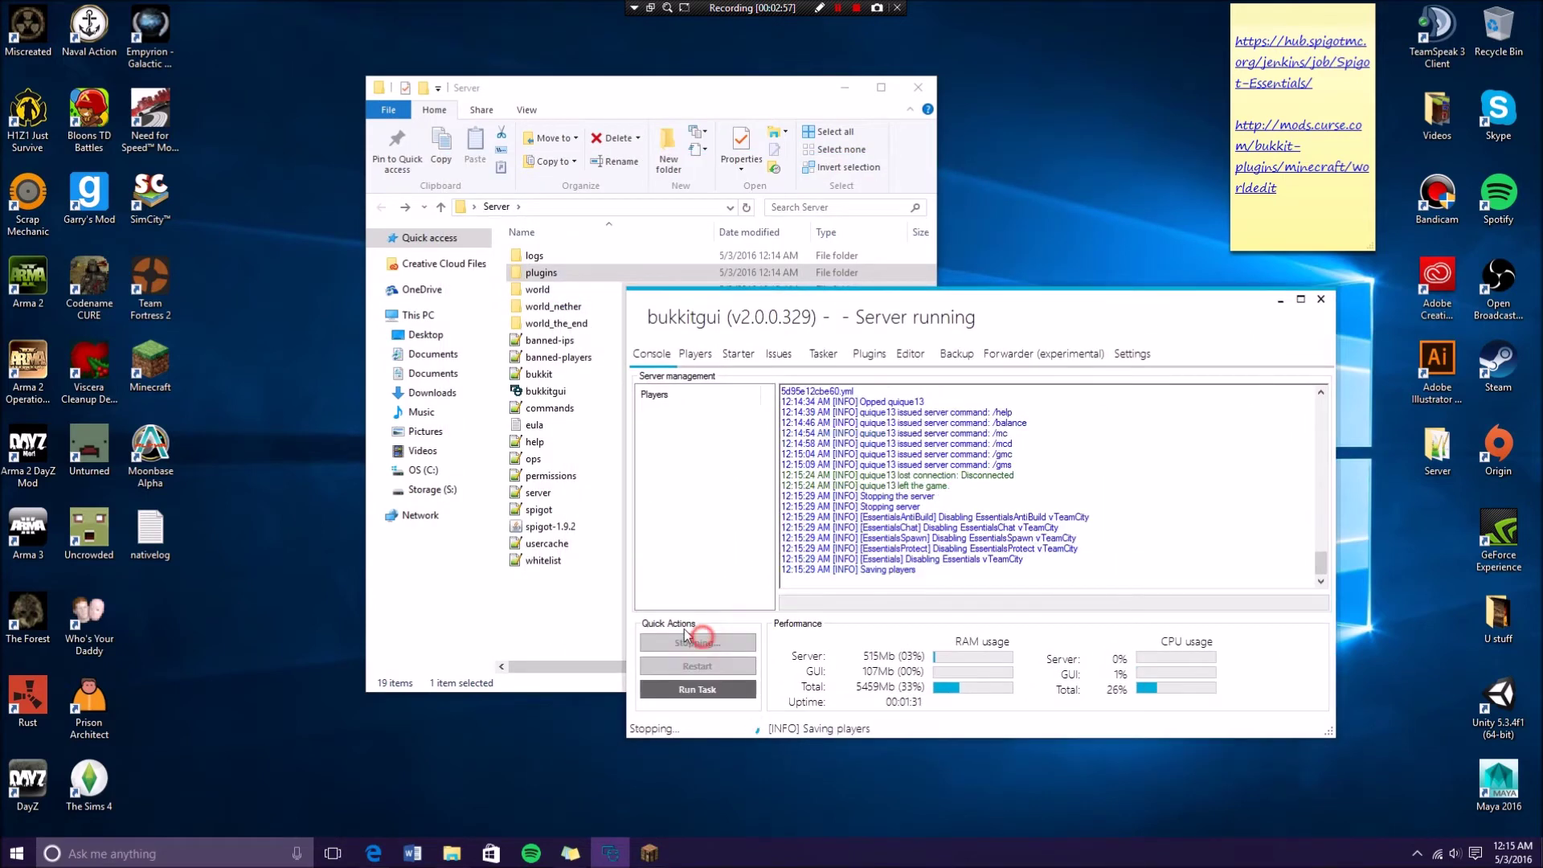
# Switch to the Server folder and open the config file from plugins > Essentials in Notepad++
pyautogui.click(537, 611)
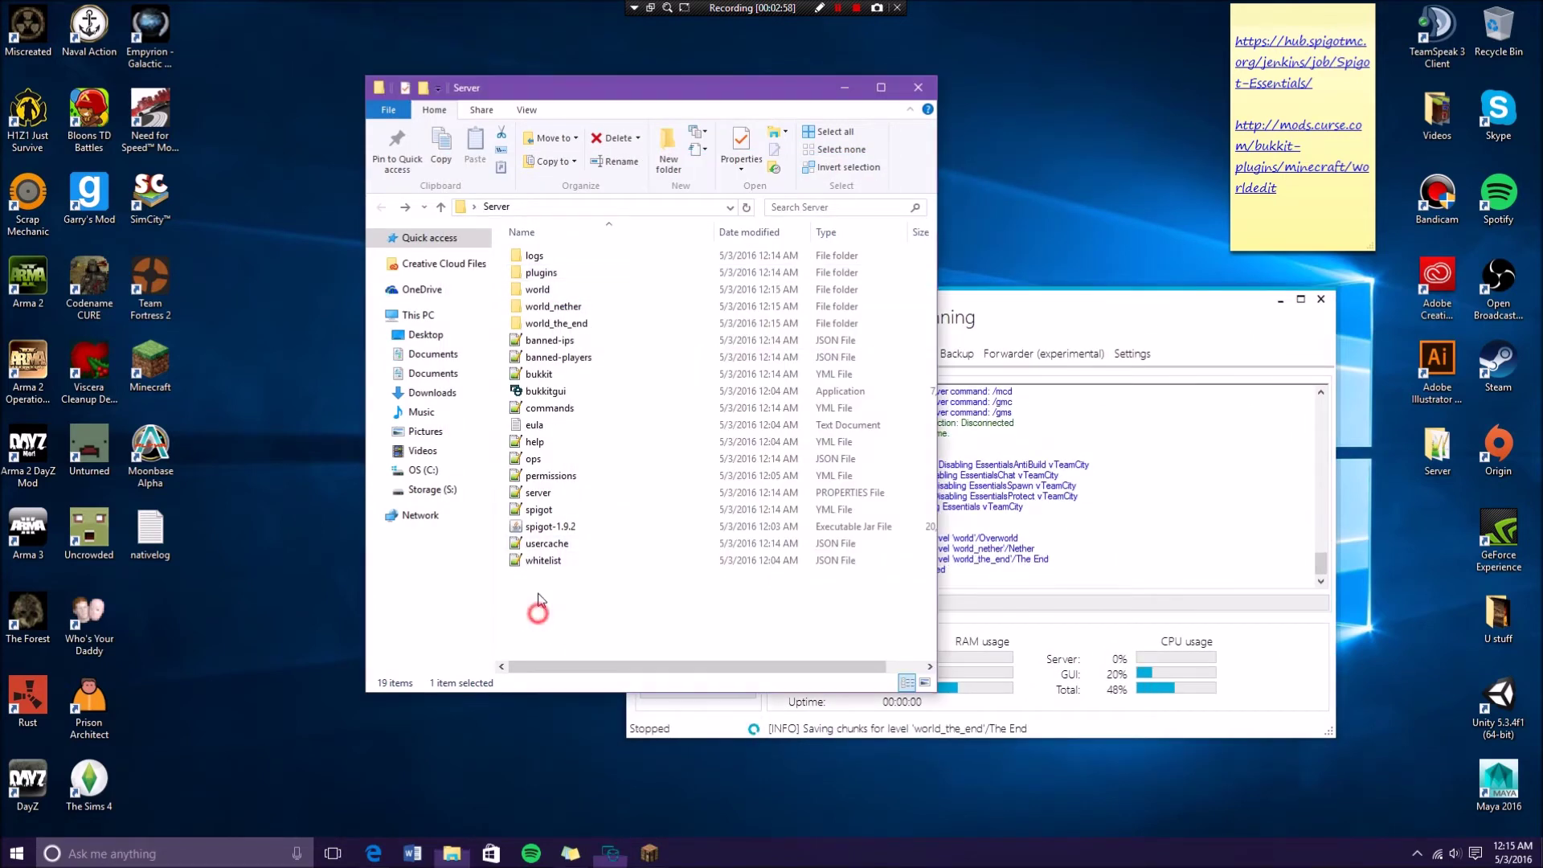
pyautogui.doubleClick(575, 275)
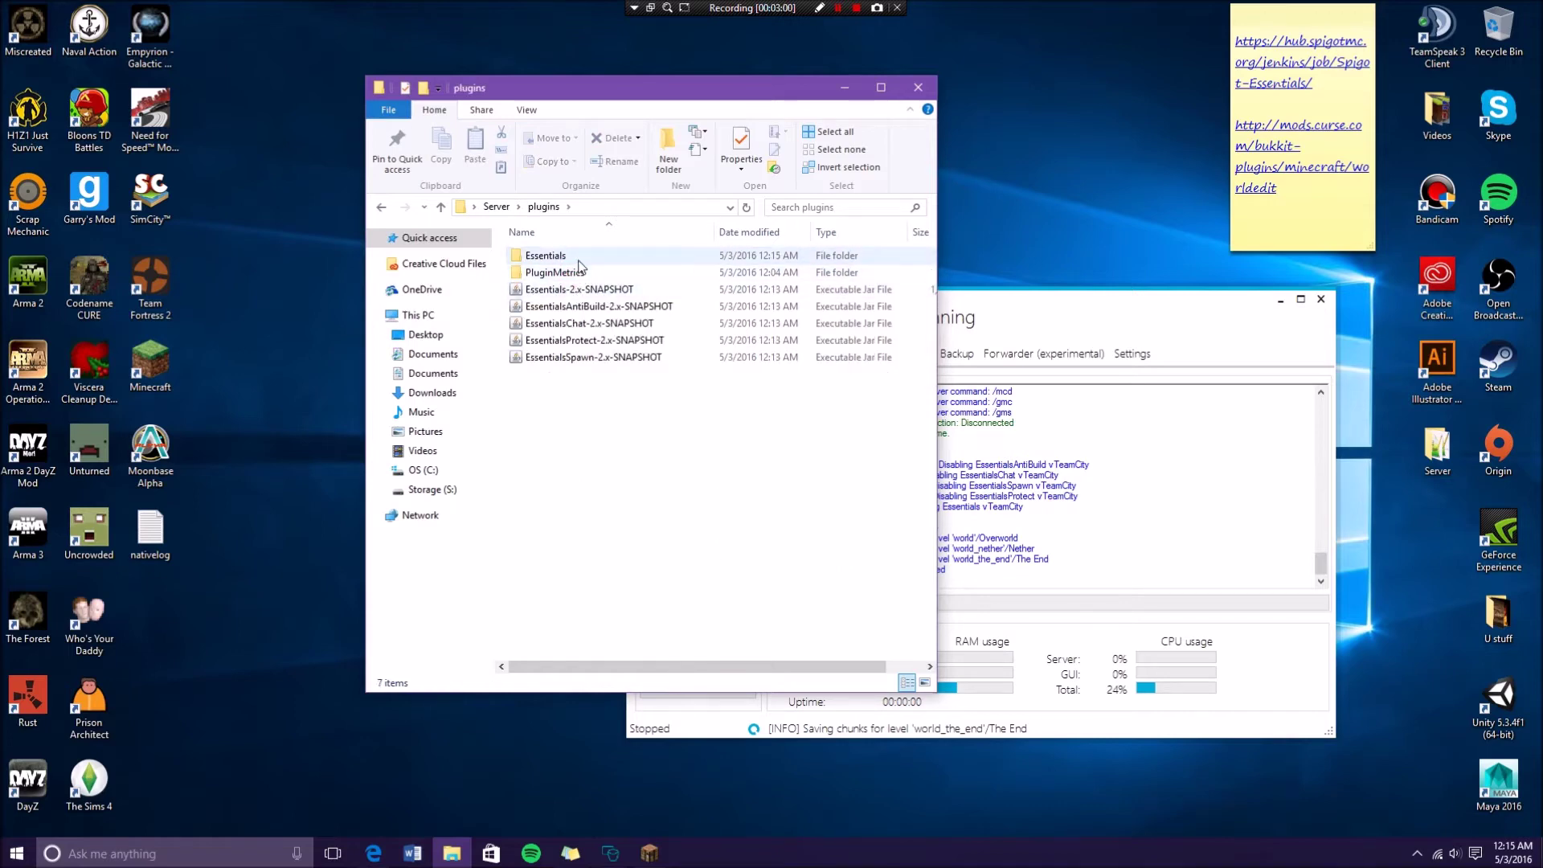
pyautogui.doubleClick(577, 259)
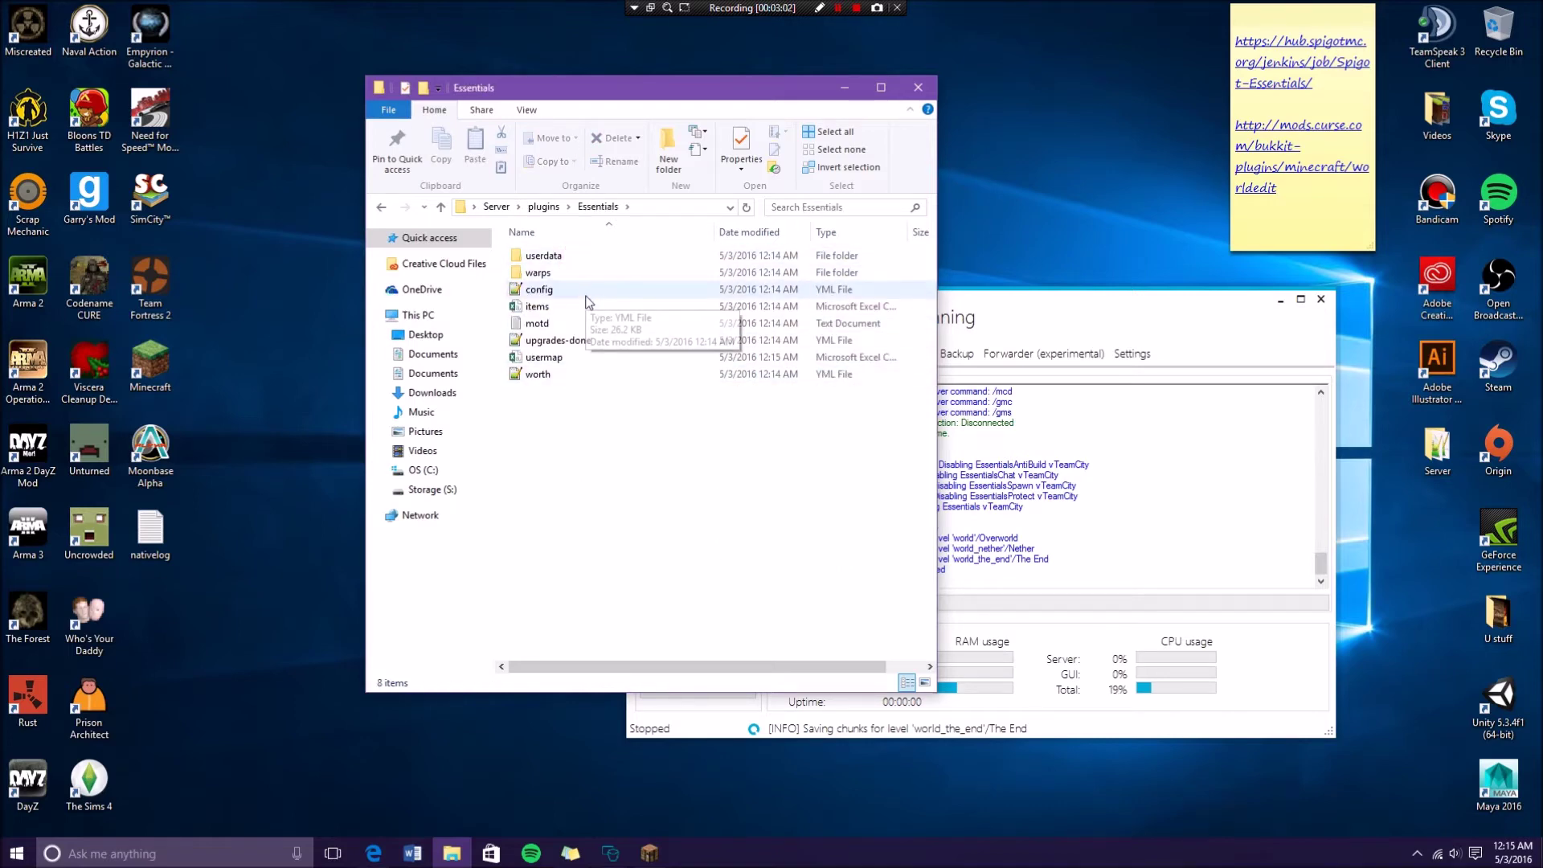
pyautogui.click(585, 294)
pyautogui.doubleClick(585, 294)
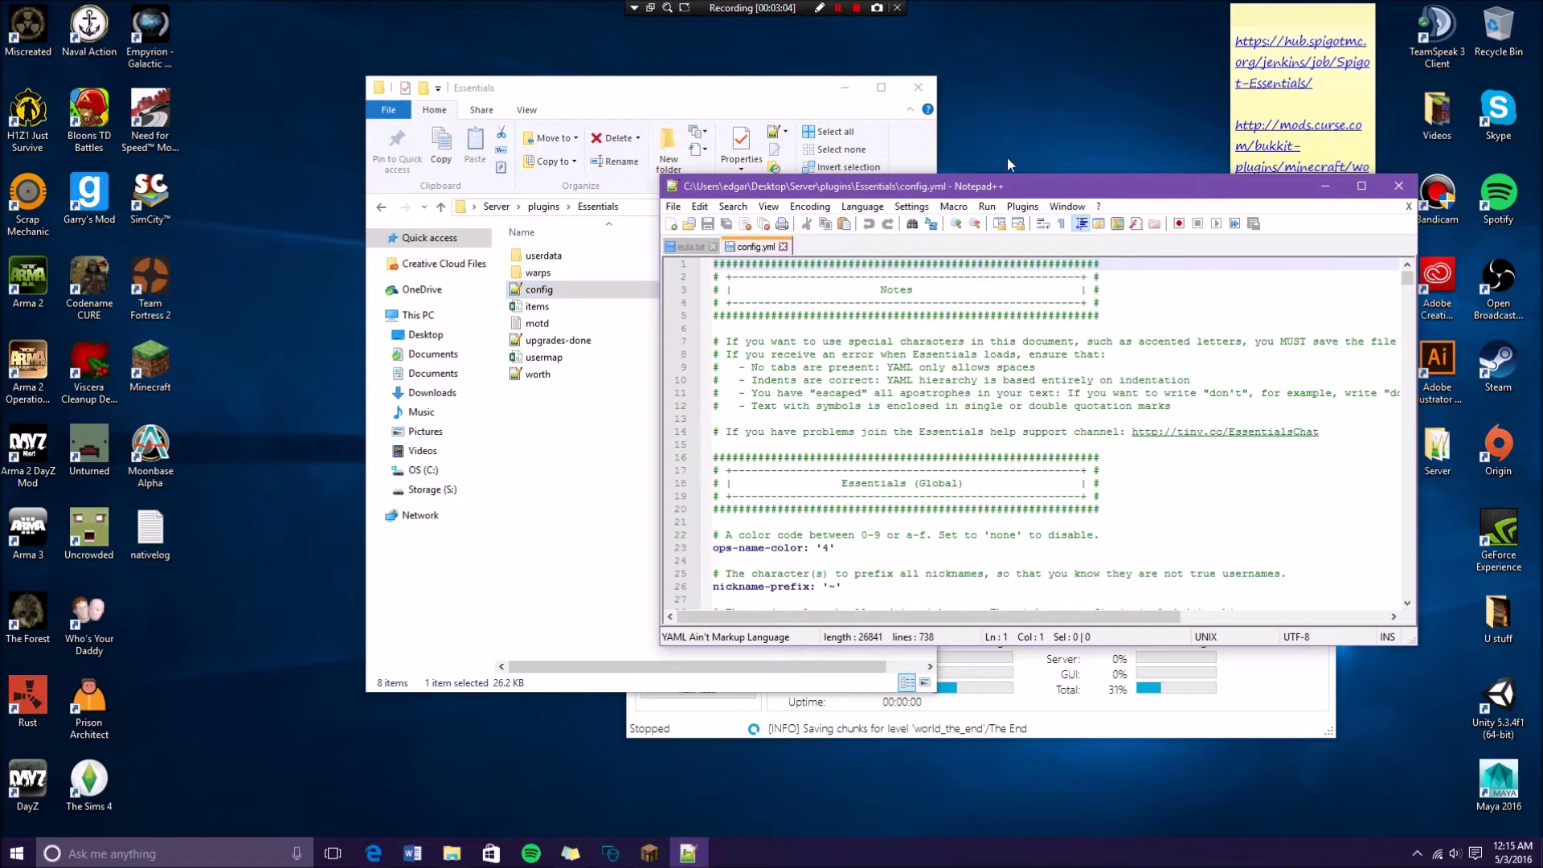
# Look through the Essentials settings in config.yml, including the name colour and teleport options, and close the editor
pyautogui.moveTo(977, 191); pyautogui.dragTo(859, 113)
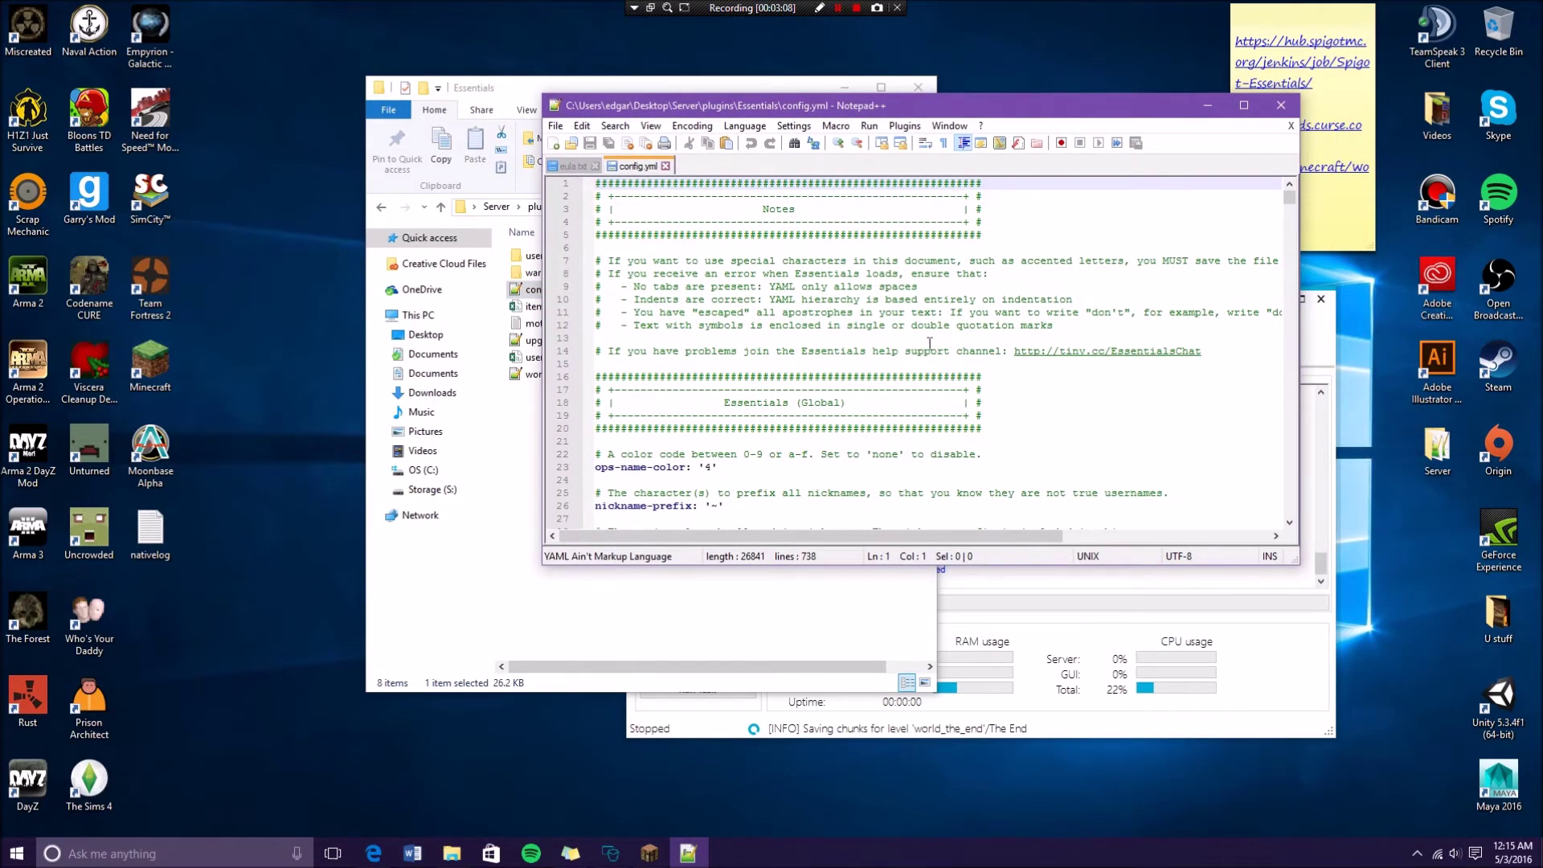
pyautogui.scroll(-3, 929, 344)
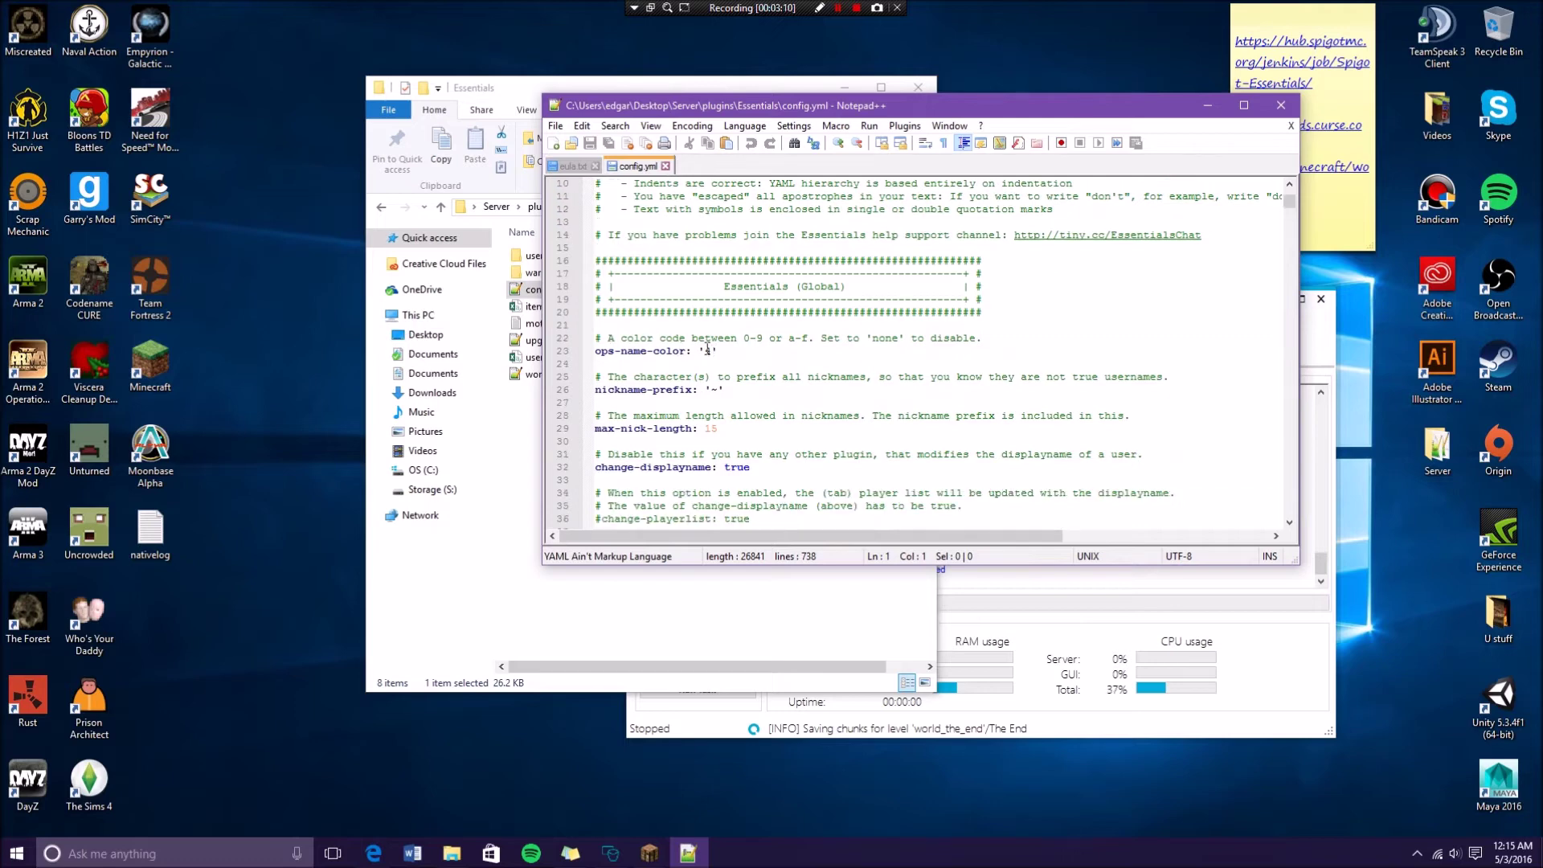
pyautogui.scroll(-12, 635, 403)
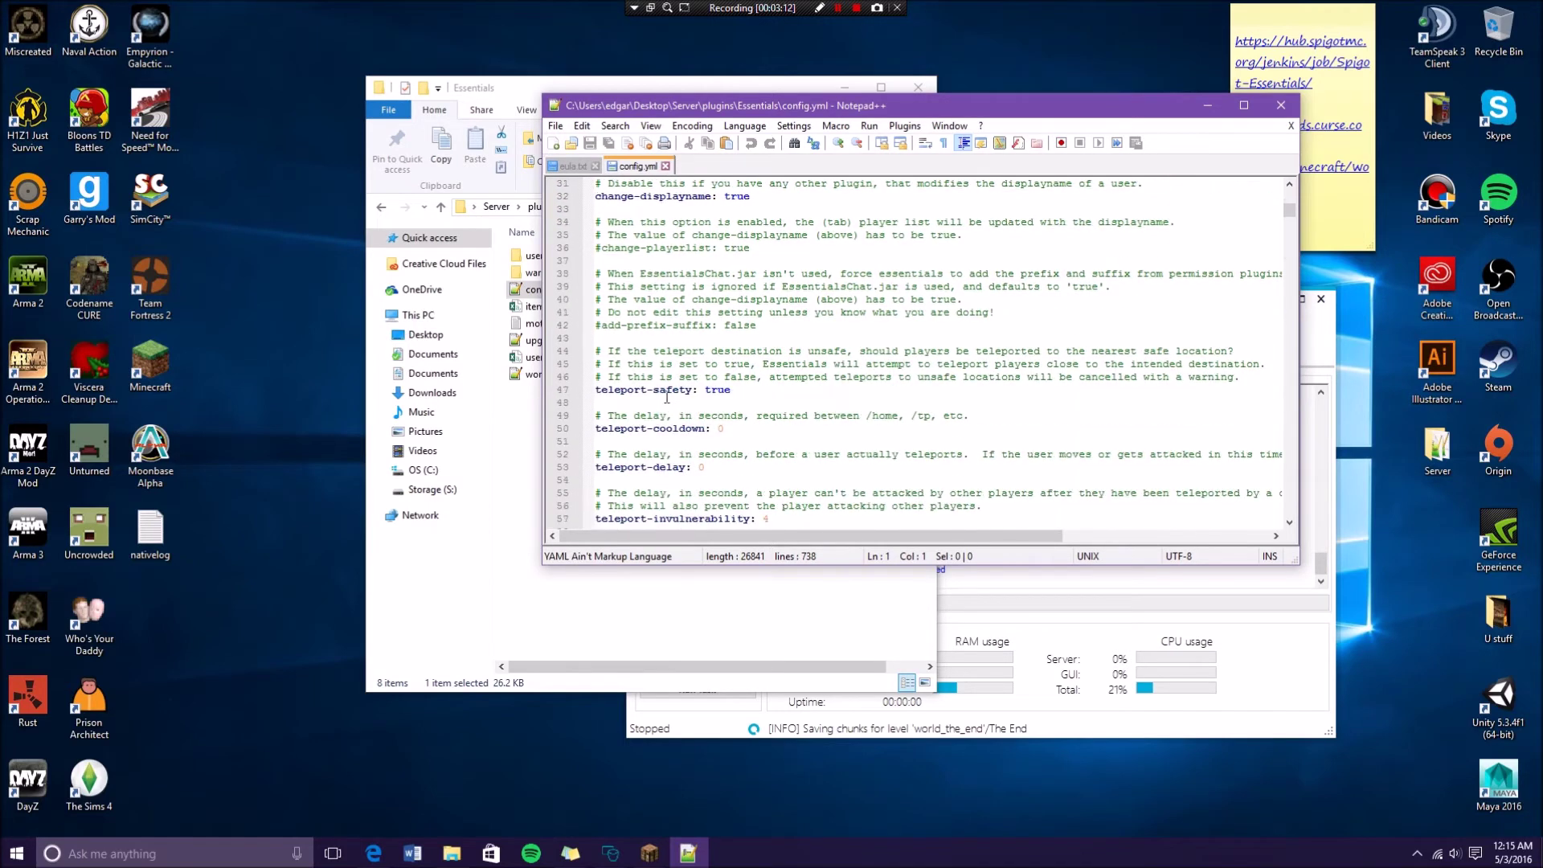
pyautogui.moveTo(1287, 219); pyautogui.dragTo(1289, 259)
pyautogui.click(1281, 111)
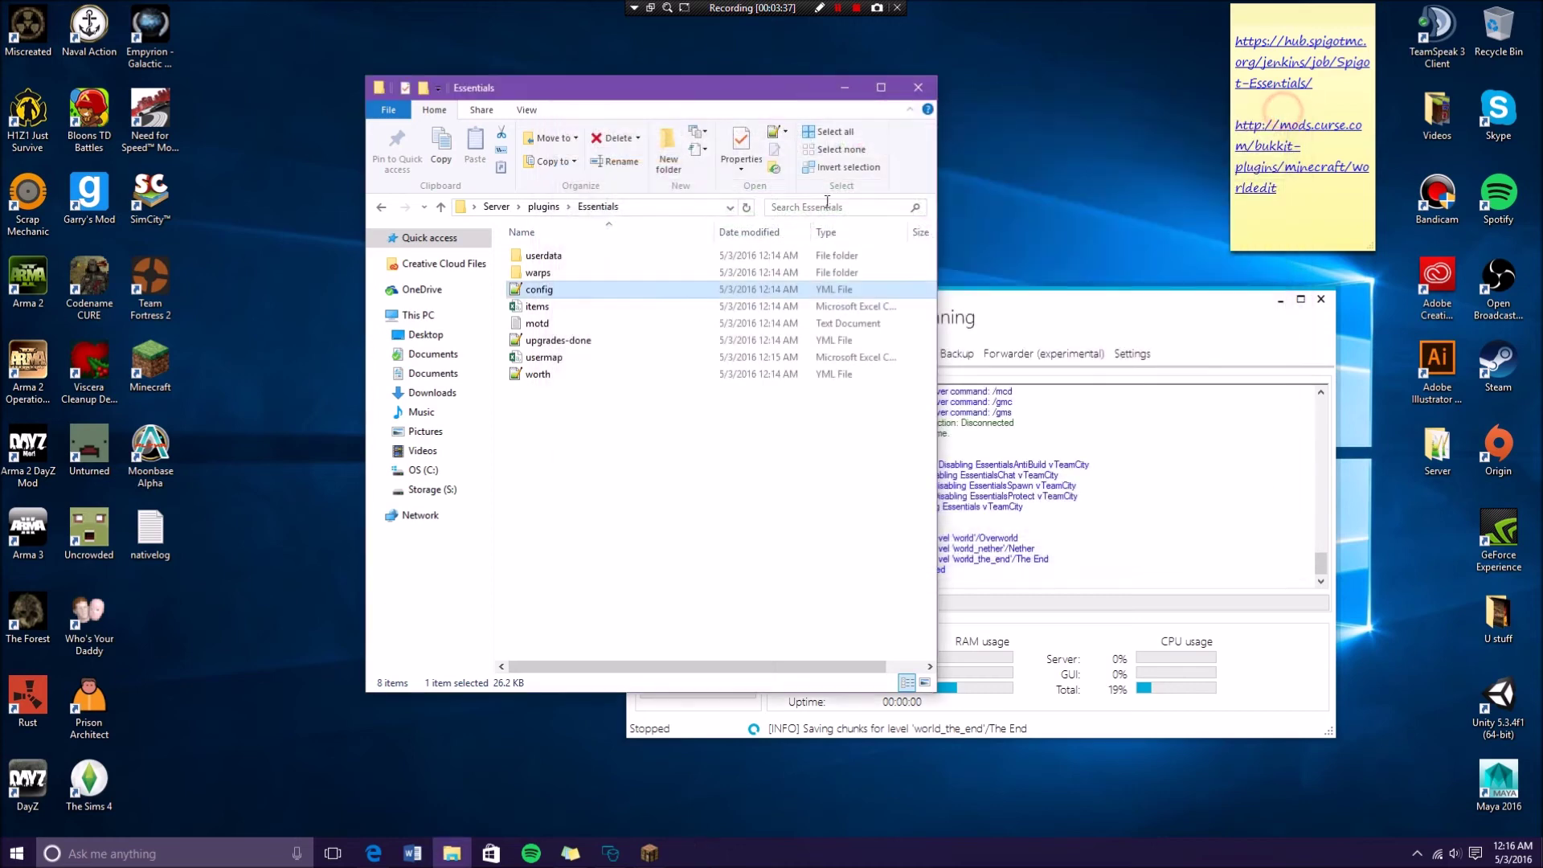
# Open upgrades-done.yml and worth.yml in turn, examine the upgrade flags and item prices, and close the editor
pyautogui.doubleClick(607, 346)
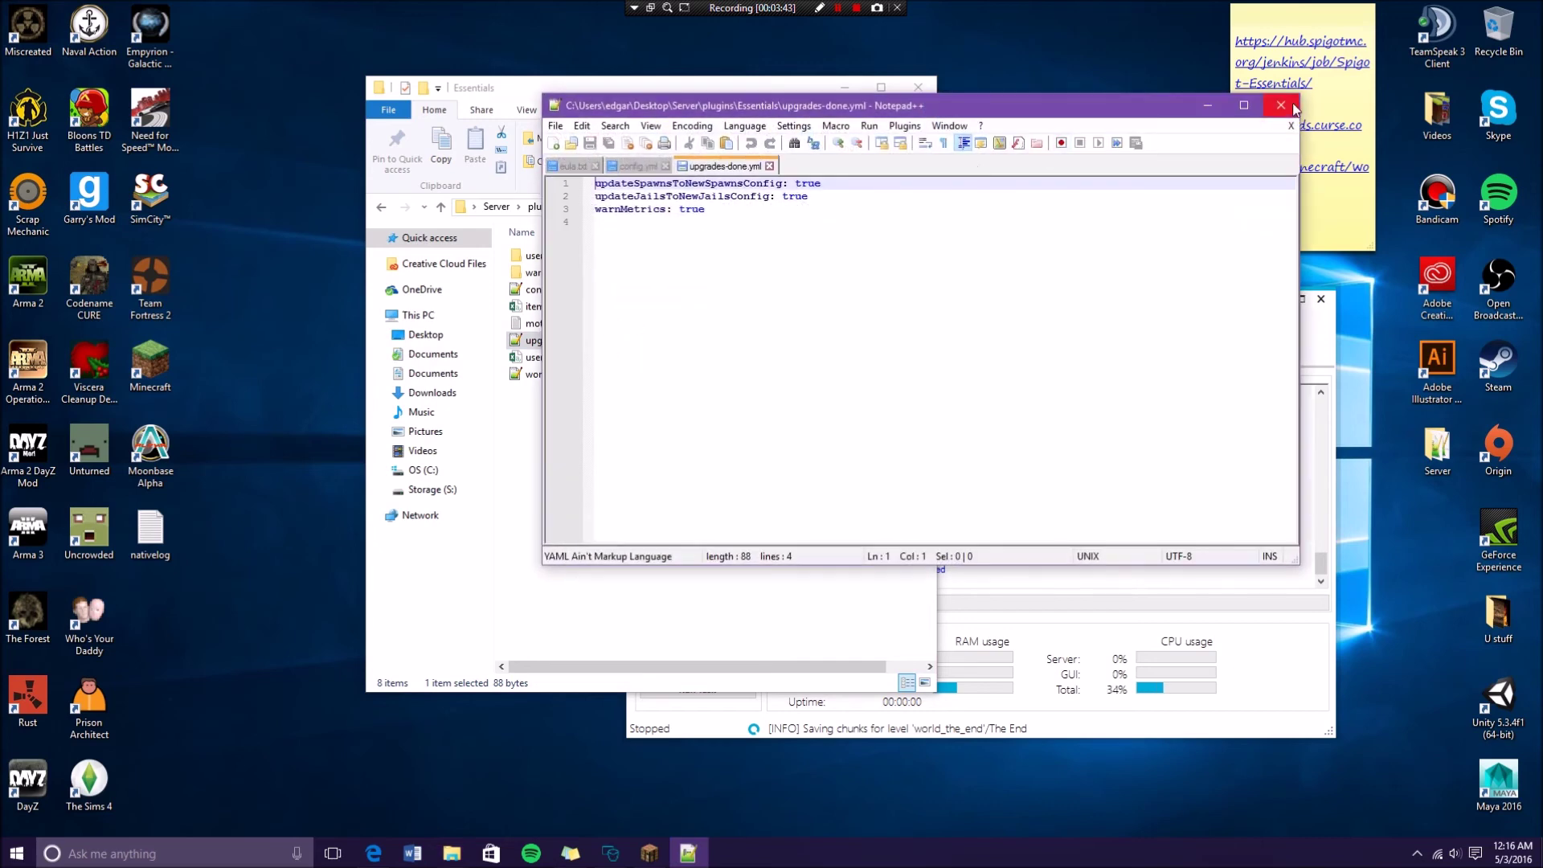
pyautogui.click(1276, 107)
pyautogui.doubleClick(609, 372)
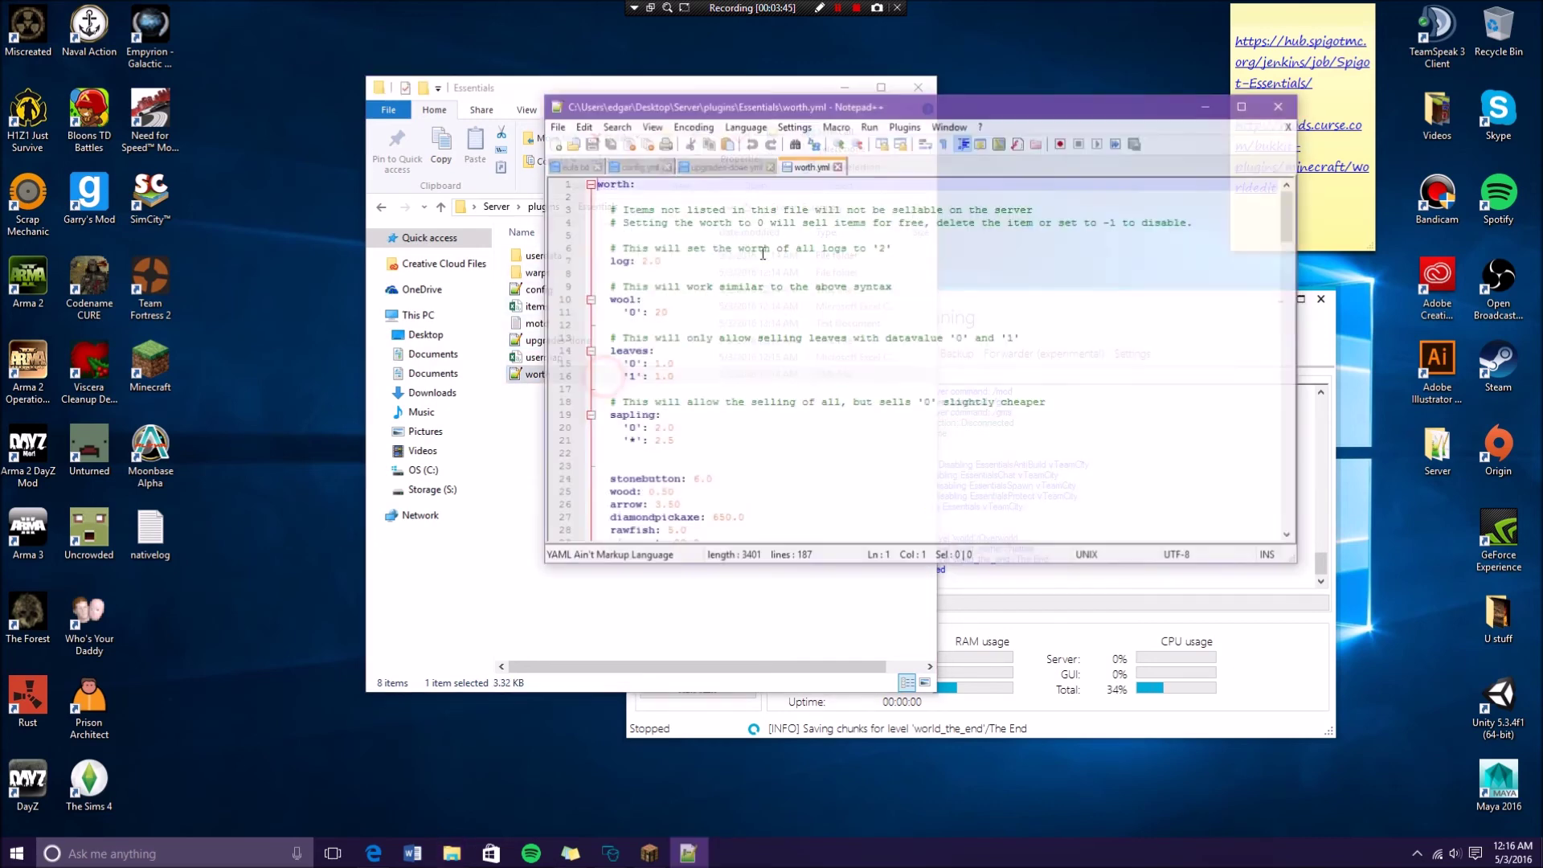
pyautogui.scroll(-3, 851, 265)
pyautogui.scroll(-14, 851, 266)
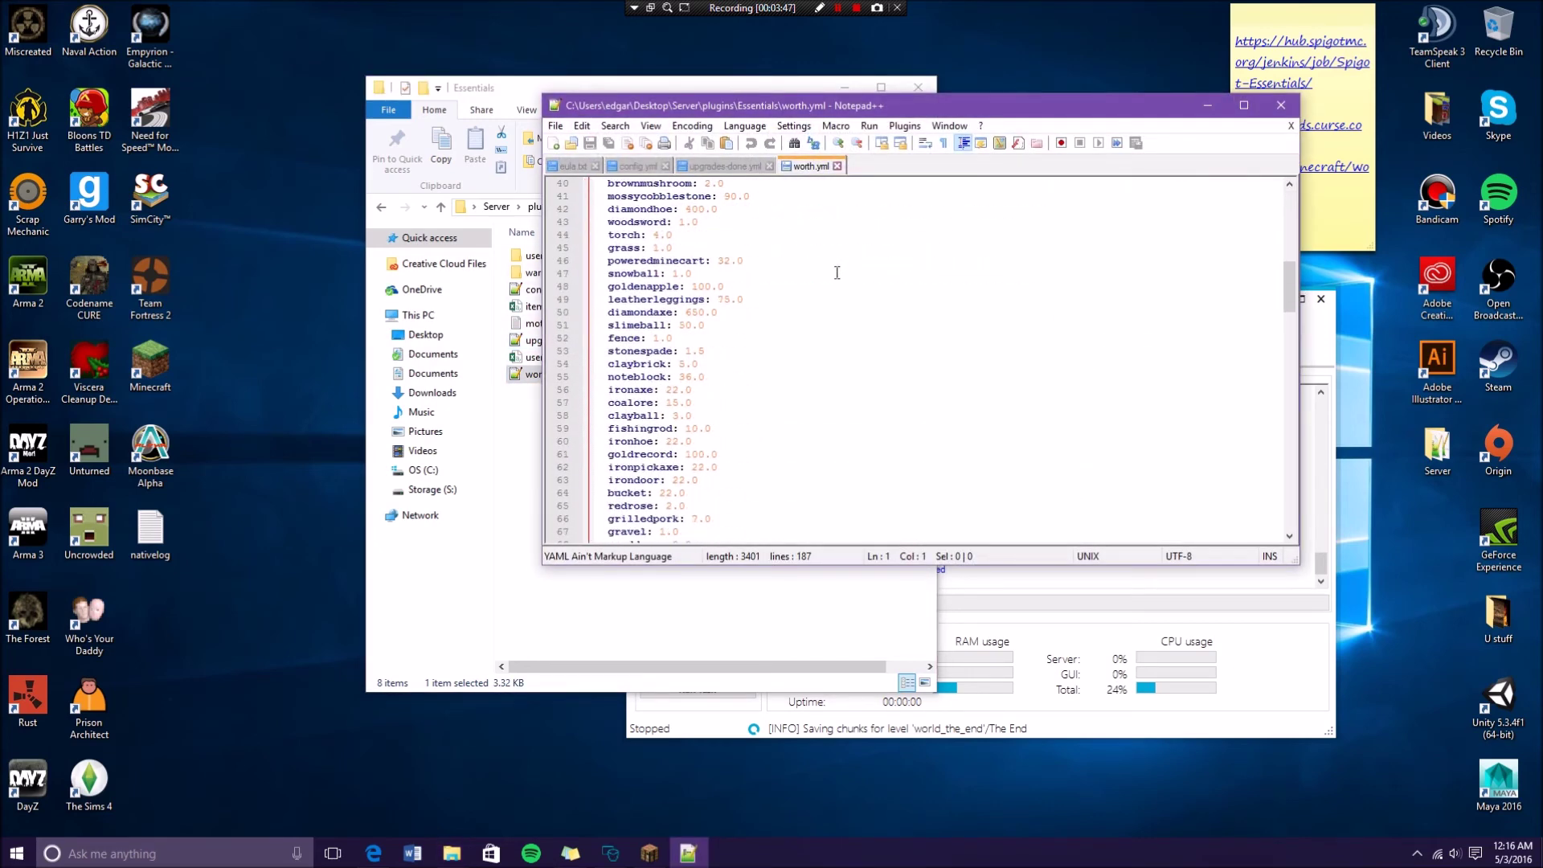
pyautogui.scroll(-6, 710, 378)
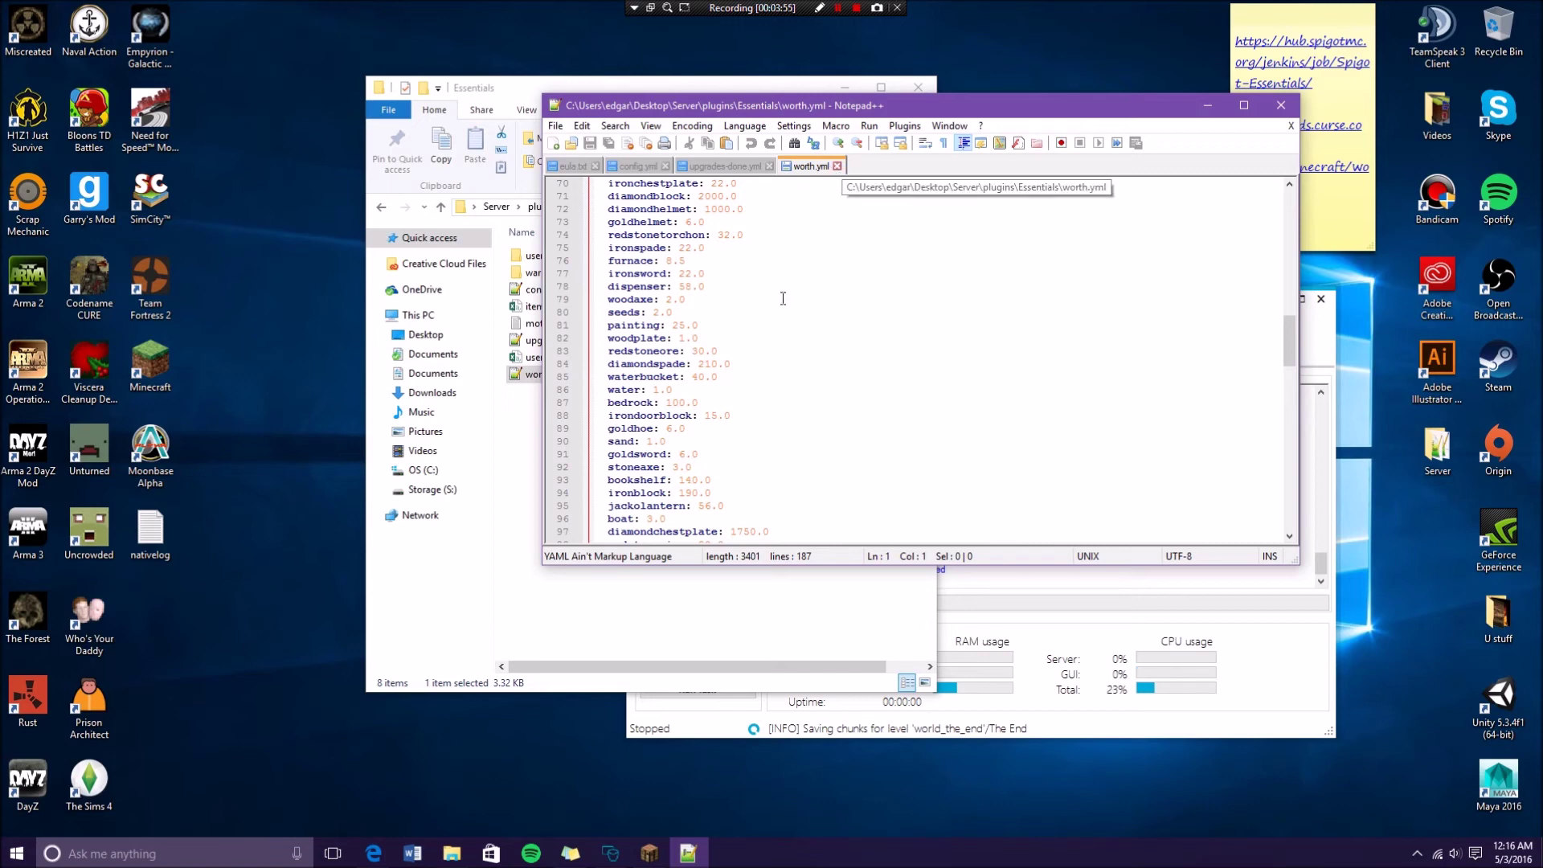
pyautogui.click(838, 167)
pyautogui.click(1281, 105)
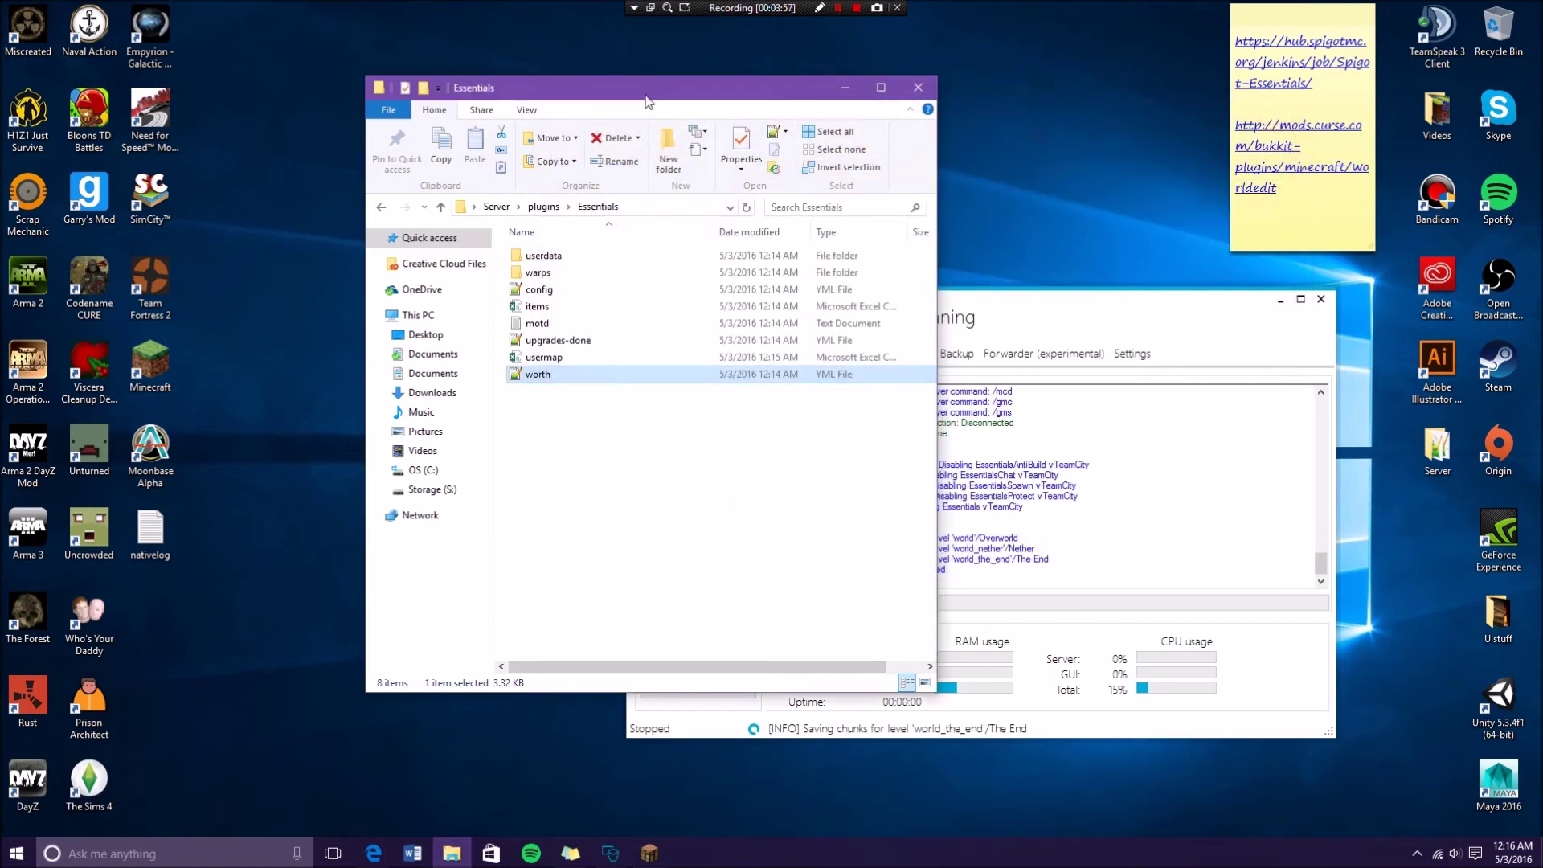
# Go back to the plugins folder and arrange its window beside the bukkitgui window
pyautogui.moveTo(647, 87); pyautogui.dragTo(673, 106)
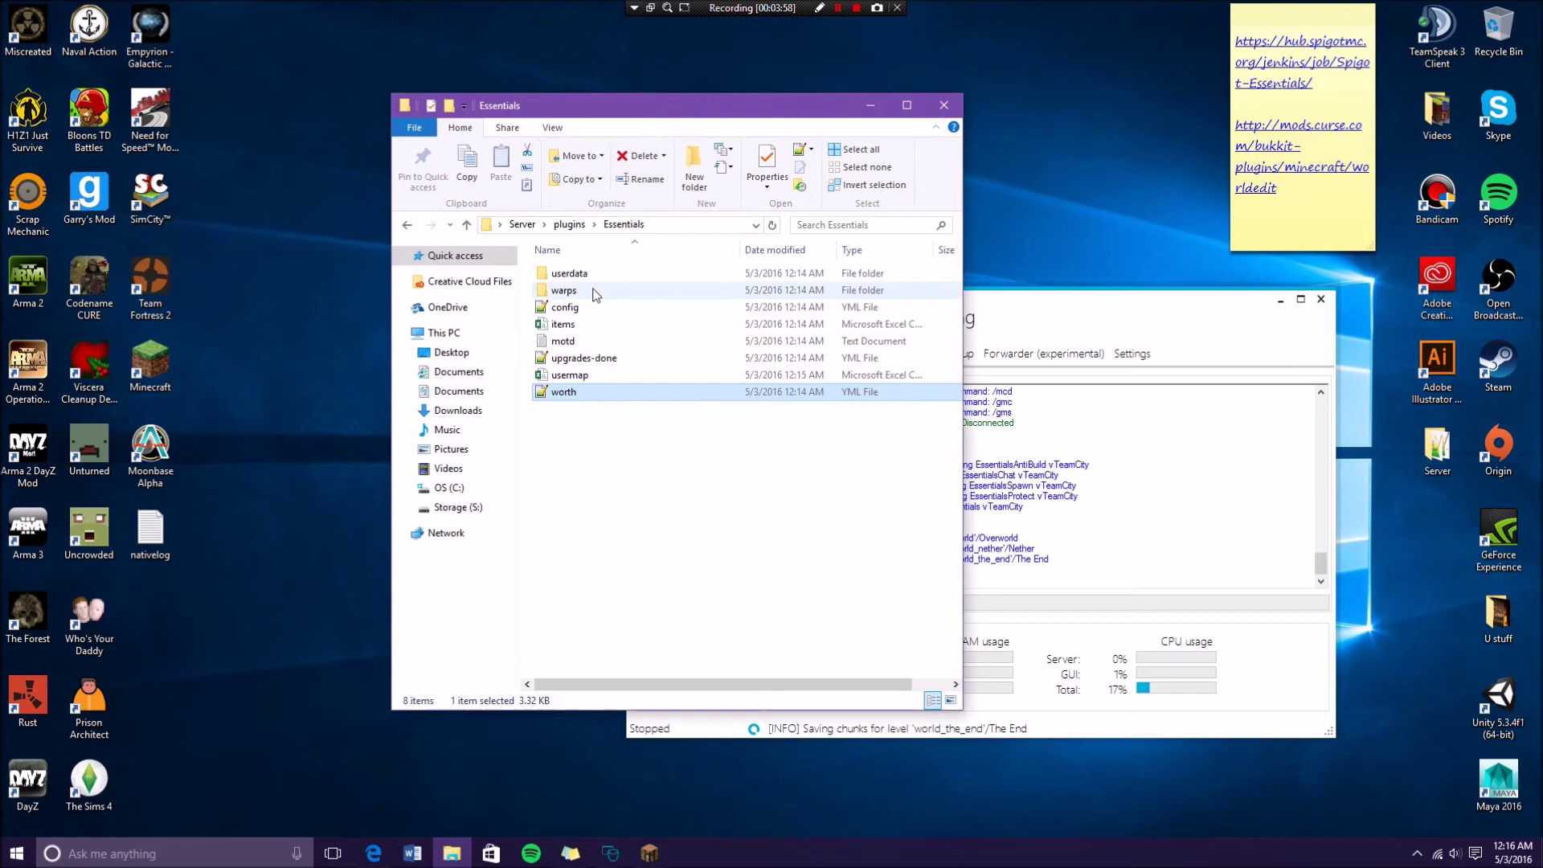
pyautogui.click(408, 224)
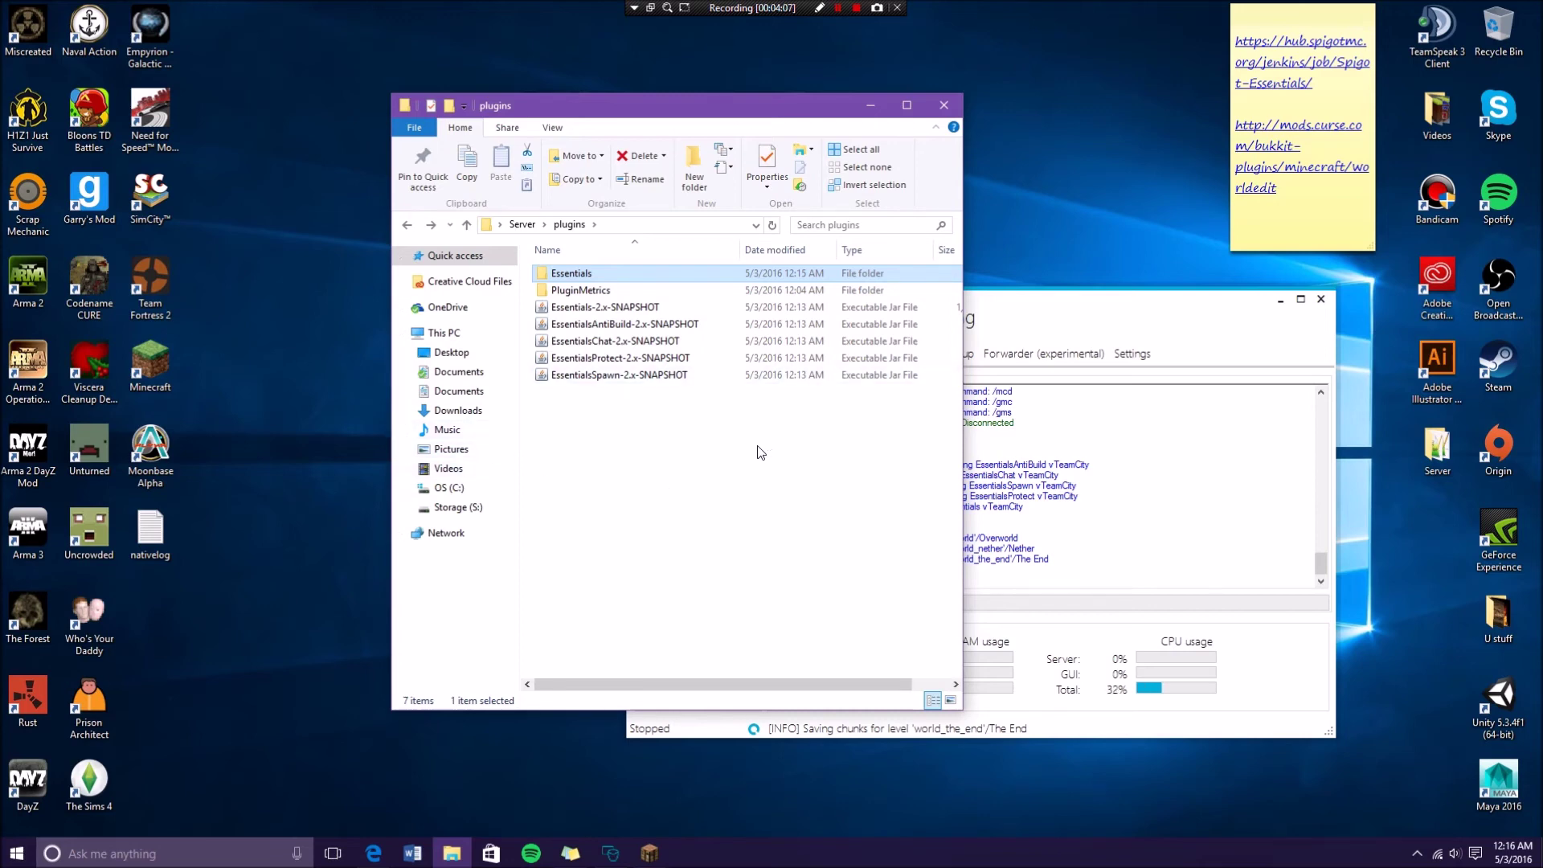
pyautogui.click(1045, 315)
pyautogui.moveTo(1044, 315); pyautogui.dragTo(1125, 268)
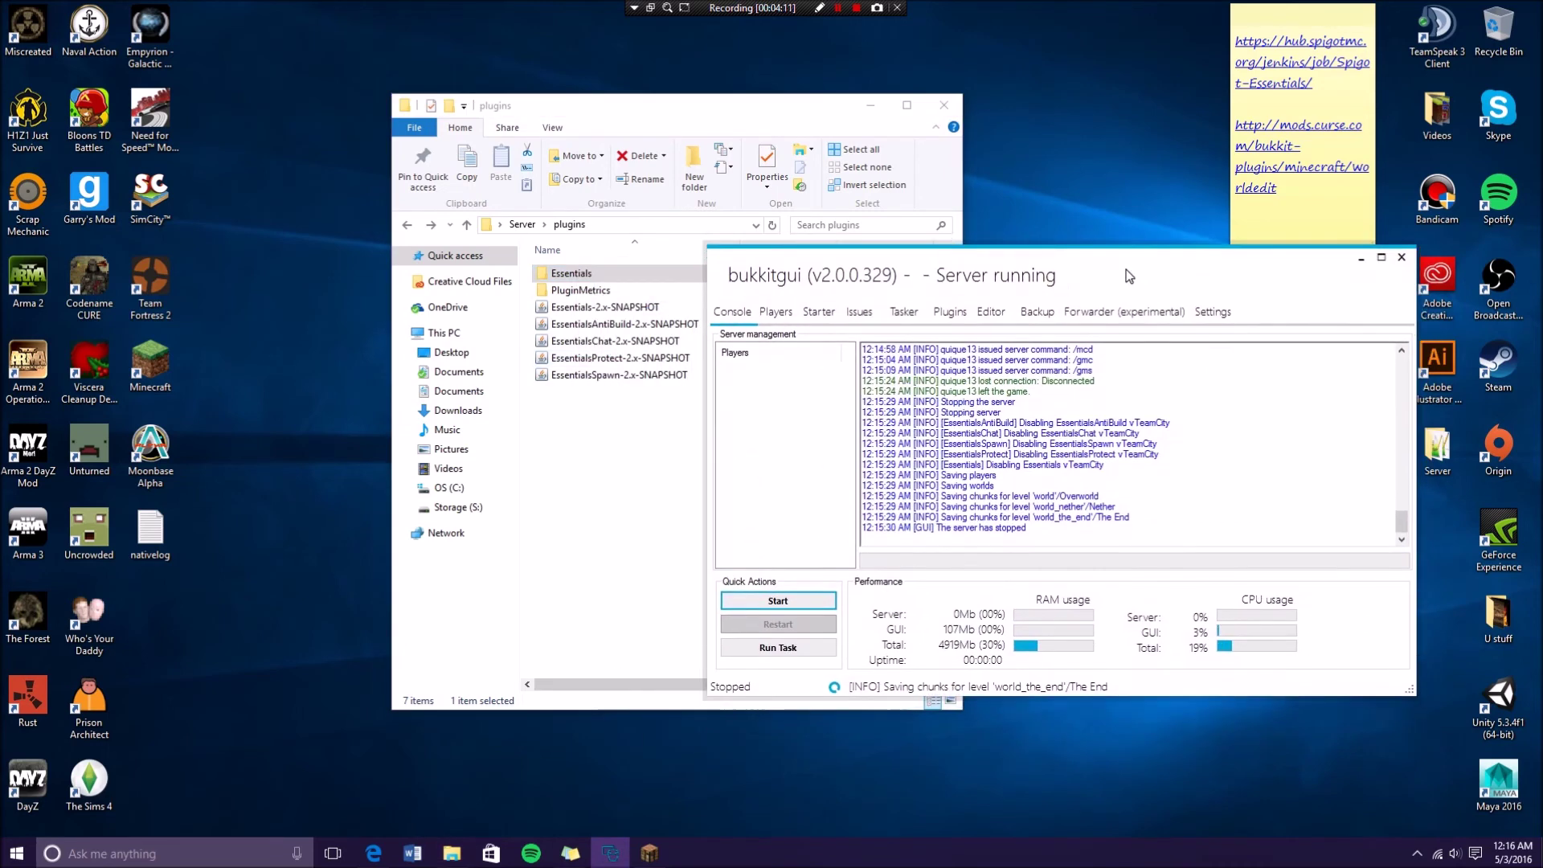
pyautogui.click(759, 596)
pyautogui.click(642, 455)
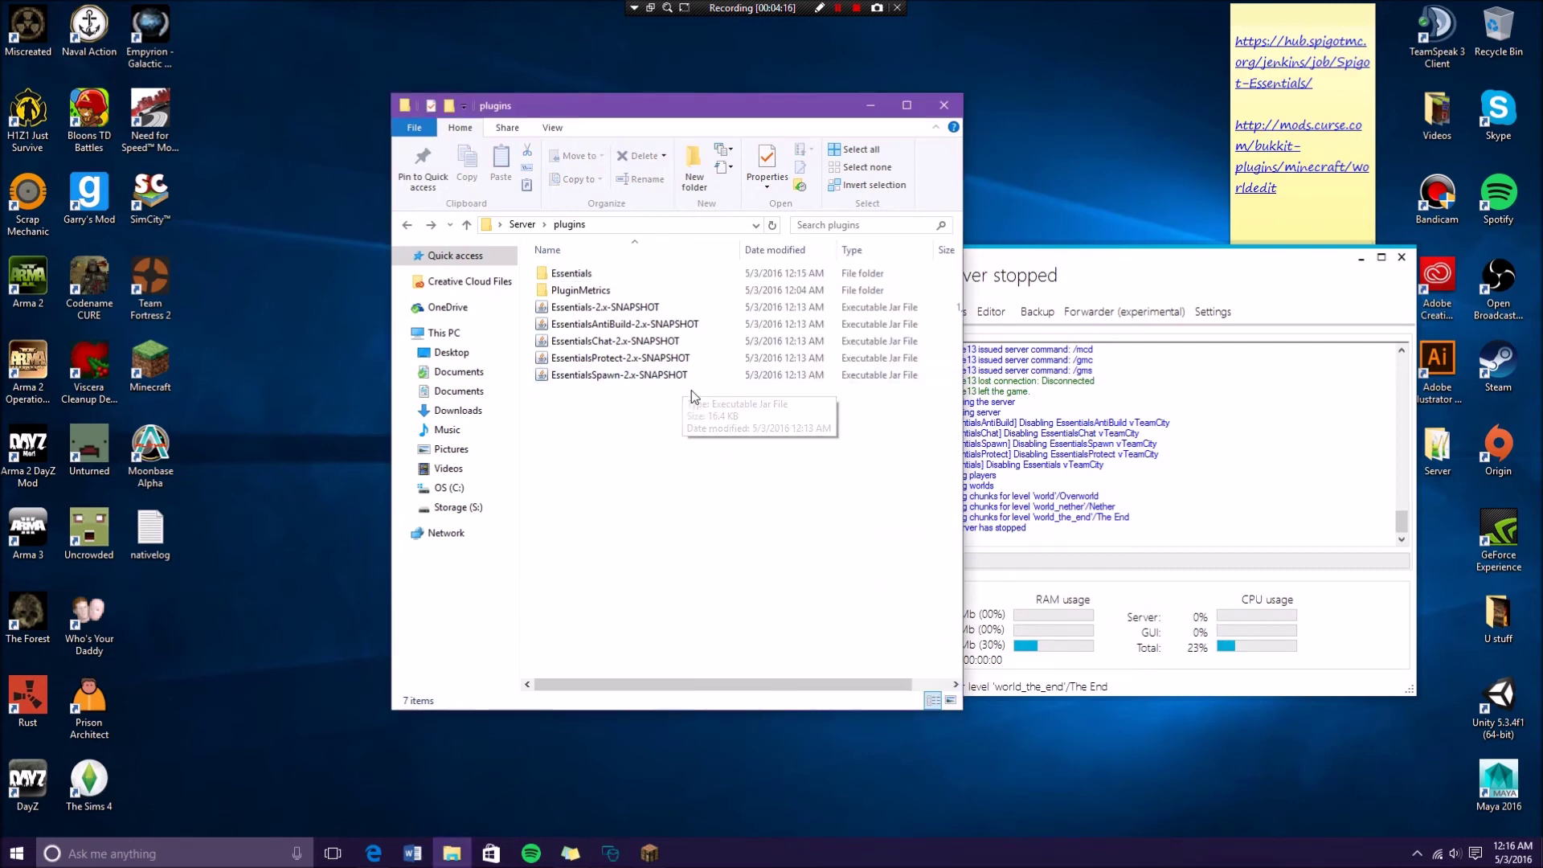
pyautogui.moveTo(1212, 272); pyautogui.dragTo(1128, 271)
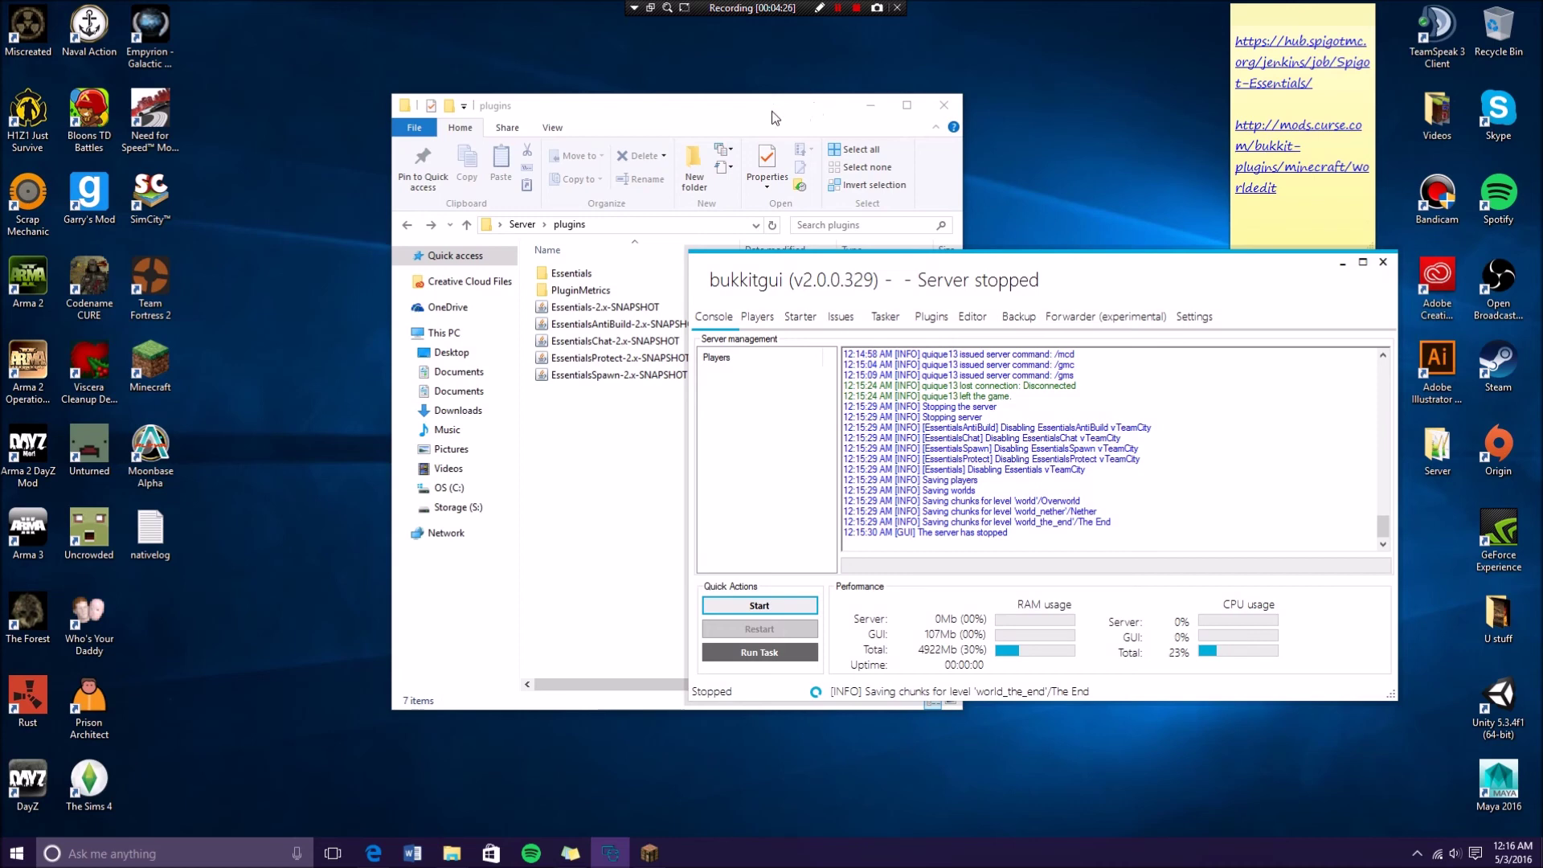
pyautogui.moveTo(814, 119); pyautogui.dragTo(612, 93)
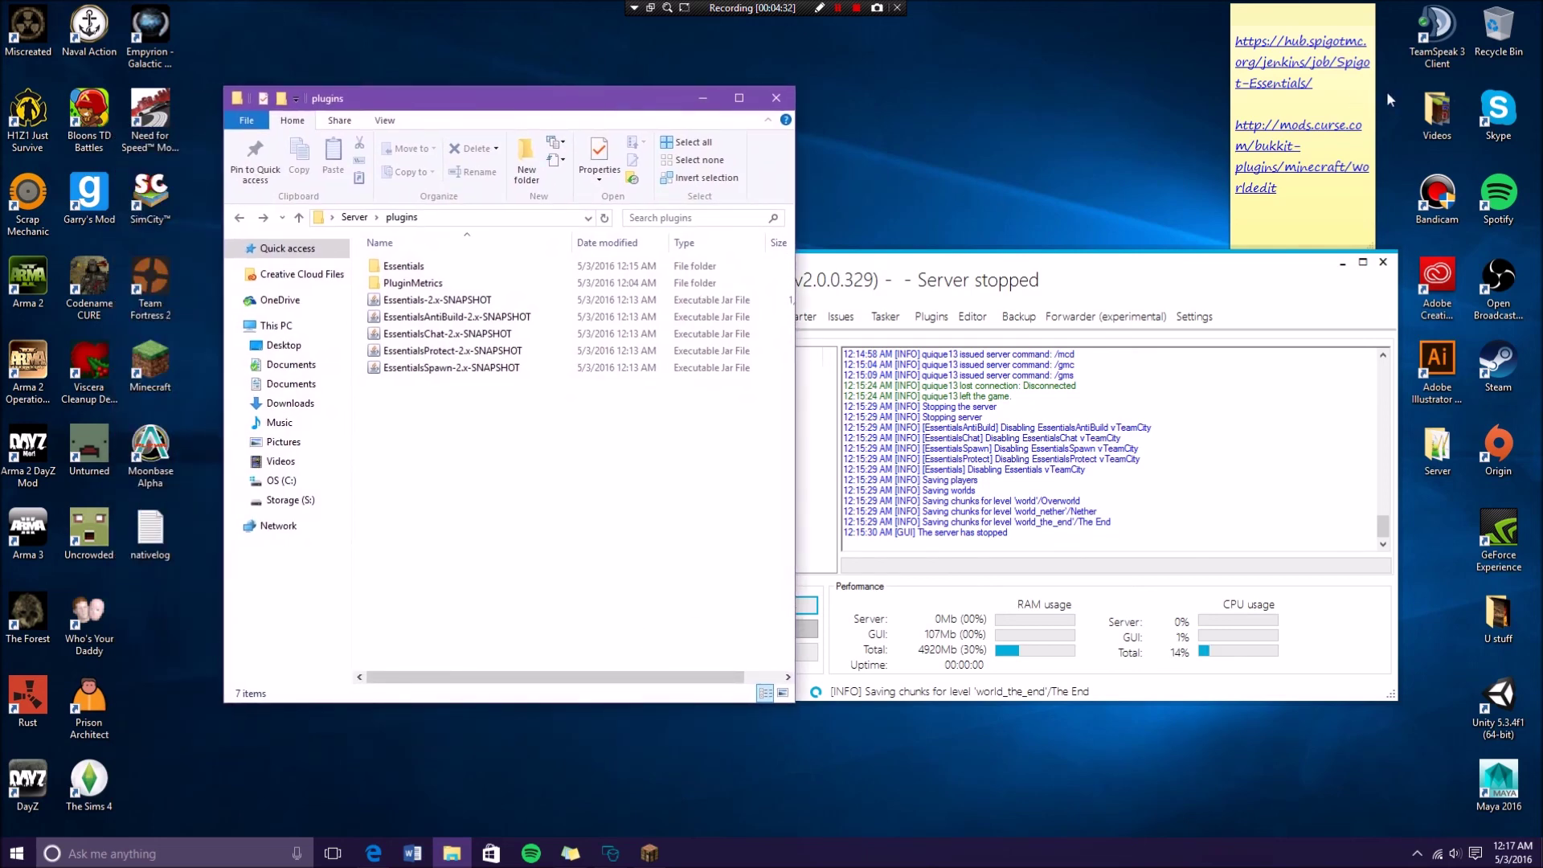